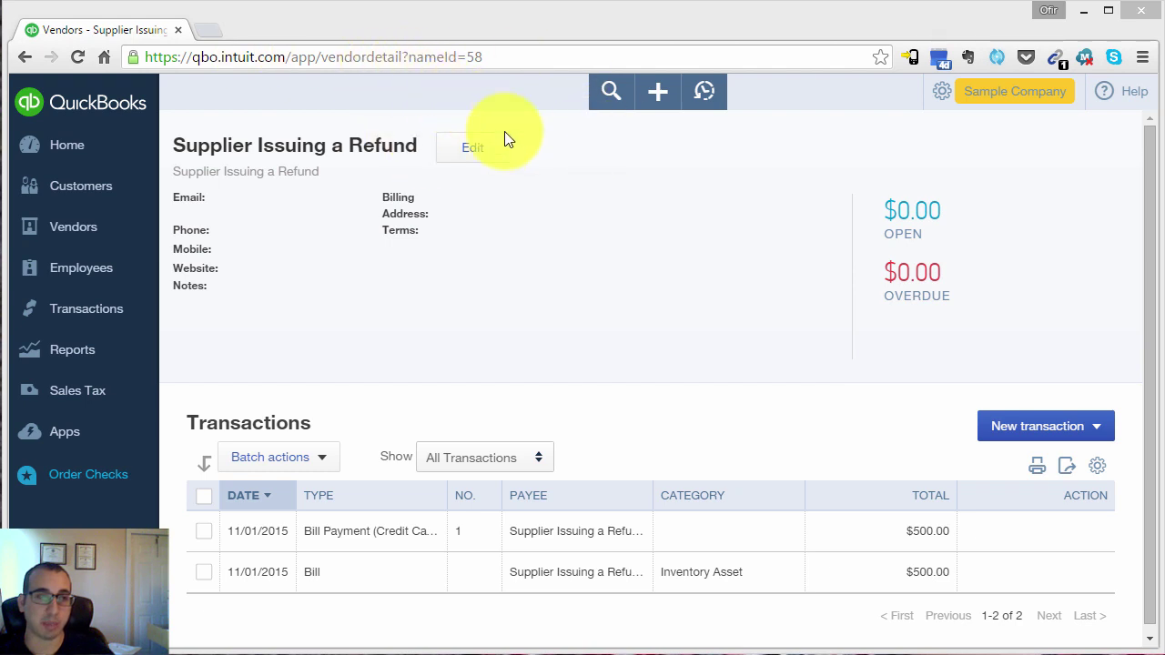
# - Highlight the vendor's name and its zero open balance
pyautogui.moveTo(173, 145); pyautogui.dragTo(393, 146)
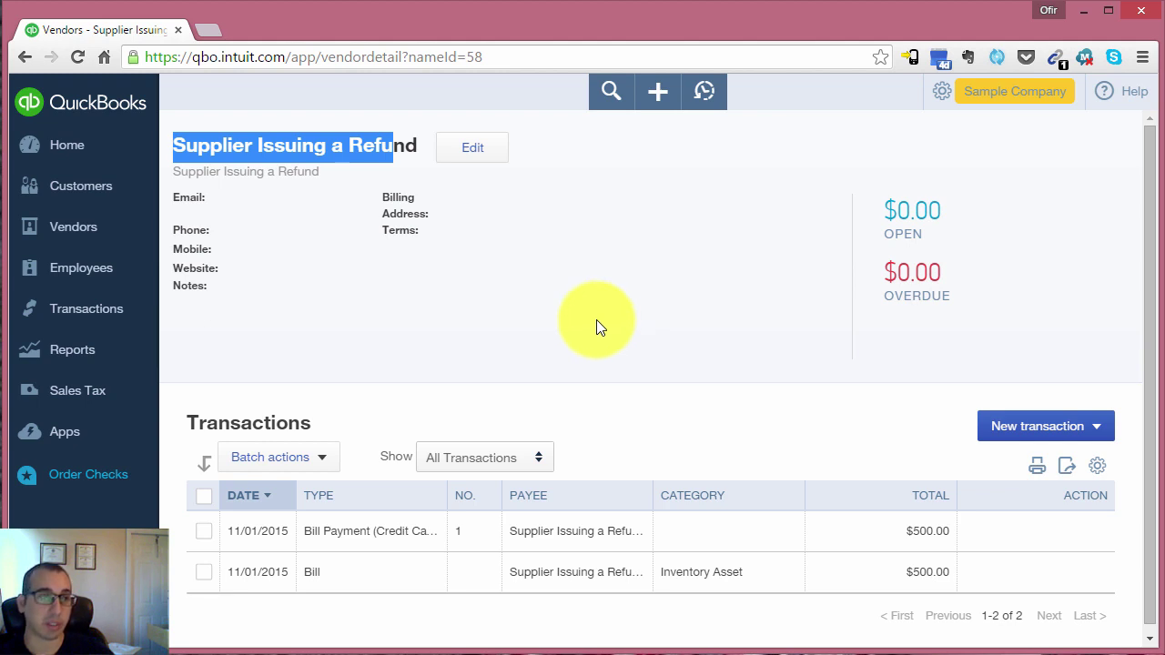
pyautogui.click(637, 340)
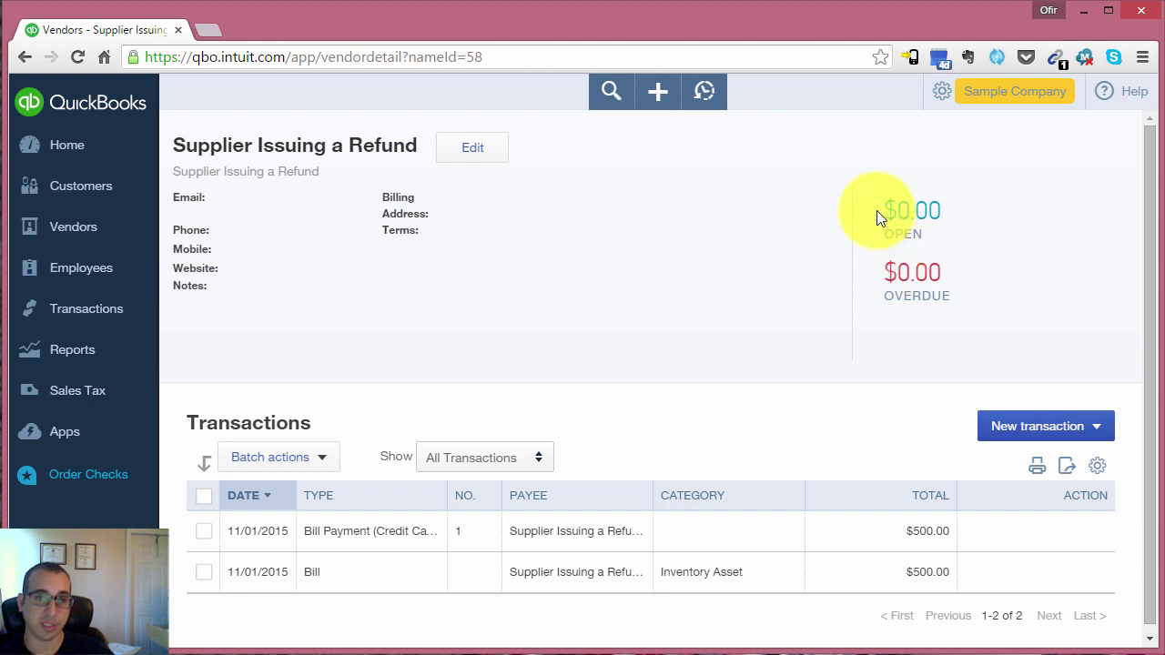
pyautogui.doubleClick(901, 211)
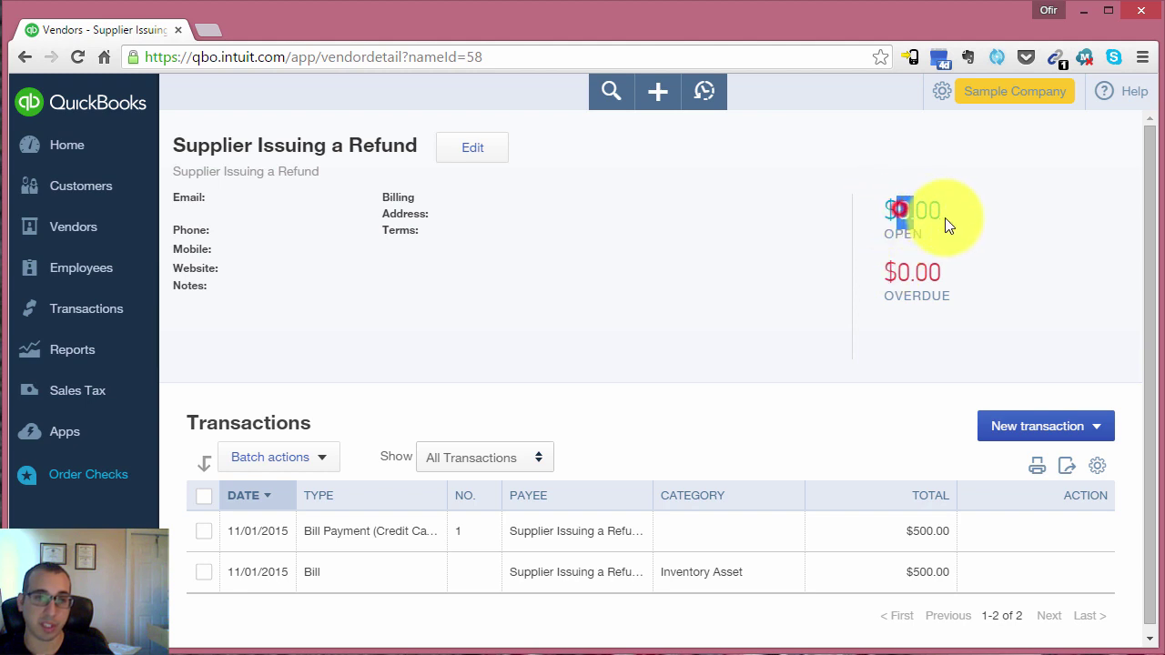
# - View the paid $500 Widgets bill, close it, and go to the bank feed
pyautogui.click(498, 573)
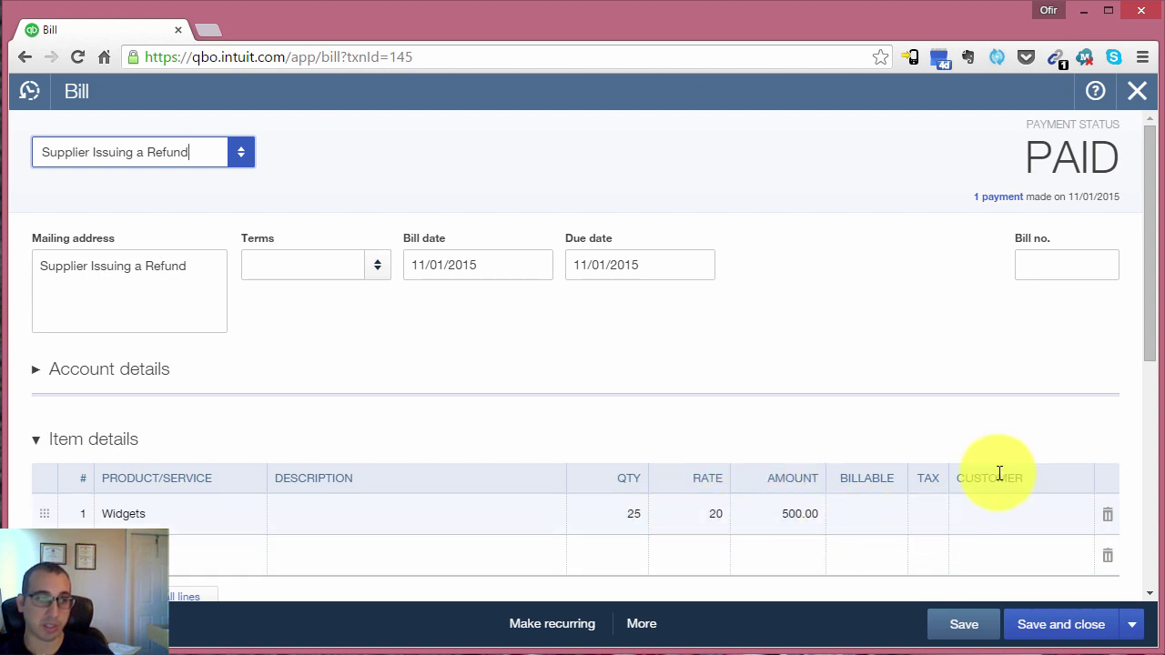
pyautogui.hotkey('alt', 'Left')
pyautogui.click(102, 346)
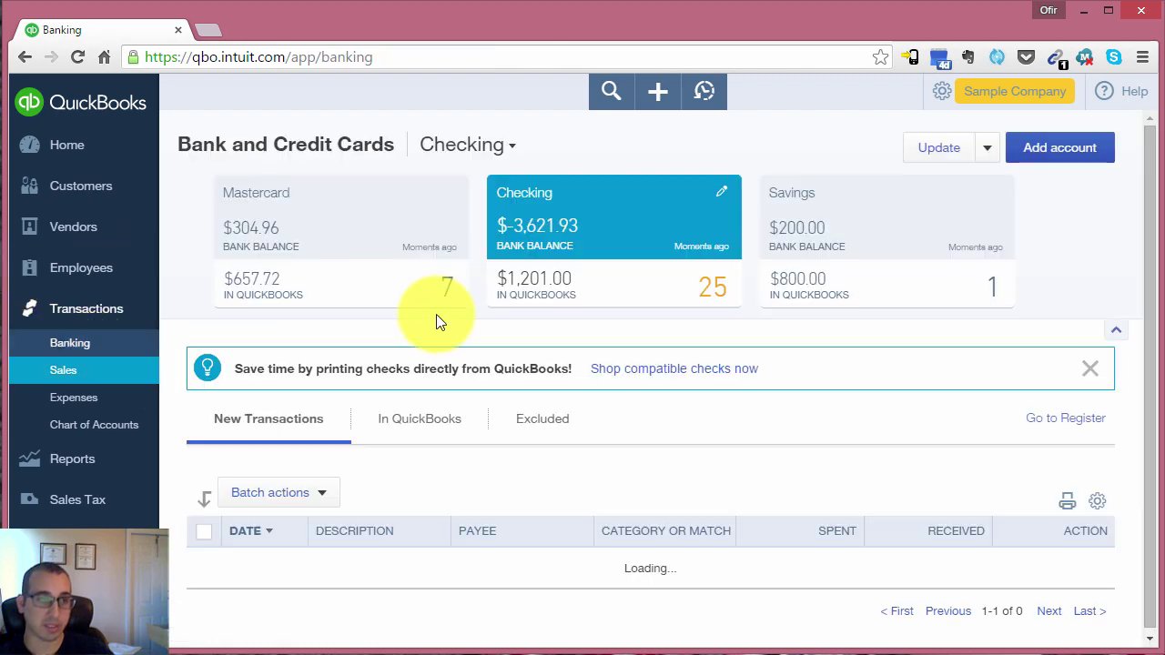
# - Expand the 11/29/2015 A Rental deposit and highlight its $200.00 received amount
pyautogui.scroll(-2, 941, 392)
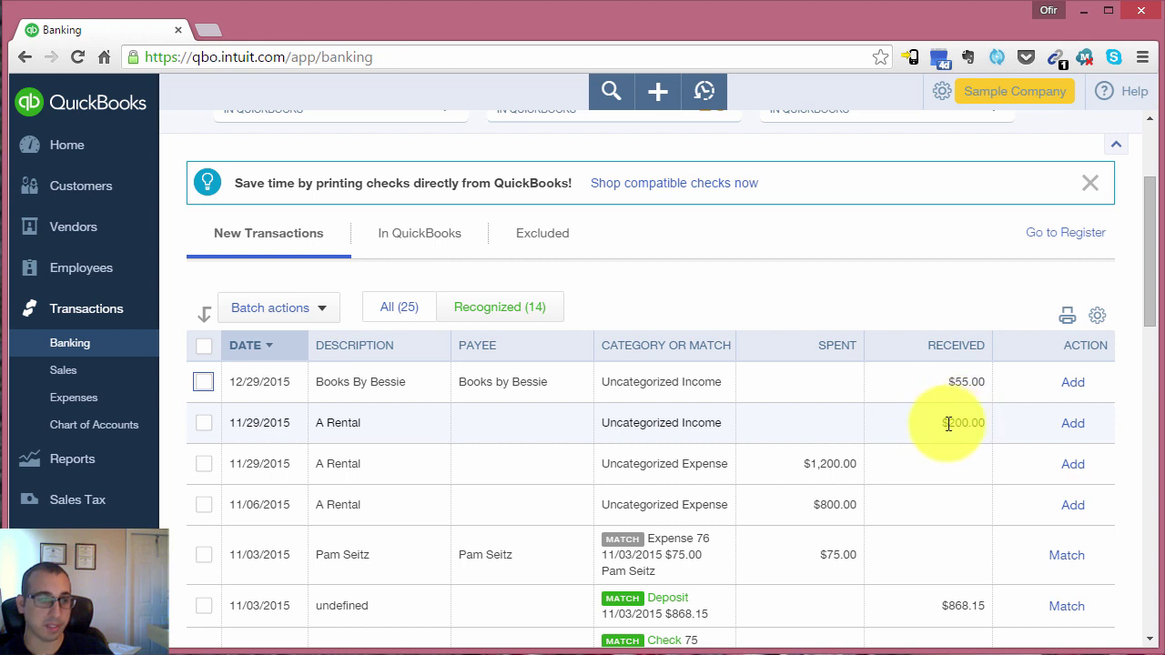
pyautogui.moveTo(227, 421); pyautogui.dragTo(316, 441)
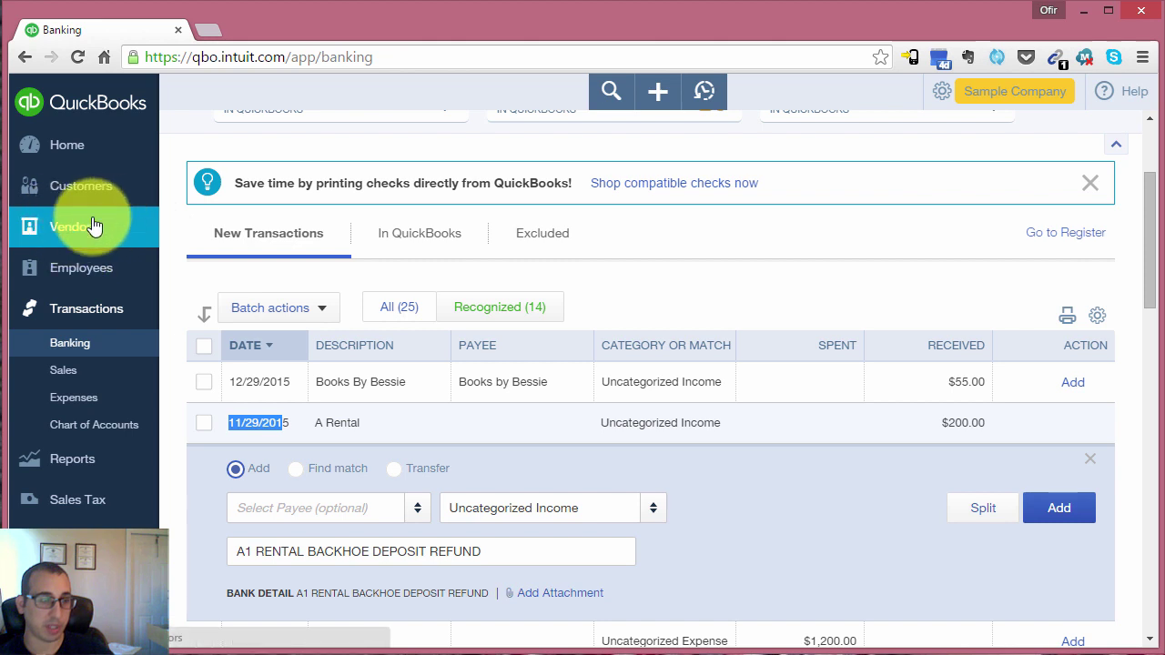
pyautogui.moveTo(938, 422); pyautogui.dragTo(1036, 455)
pyautogui.click(923, 426)
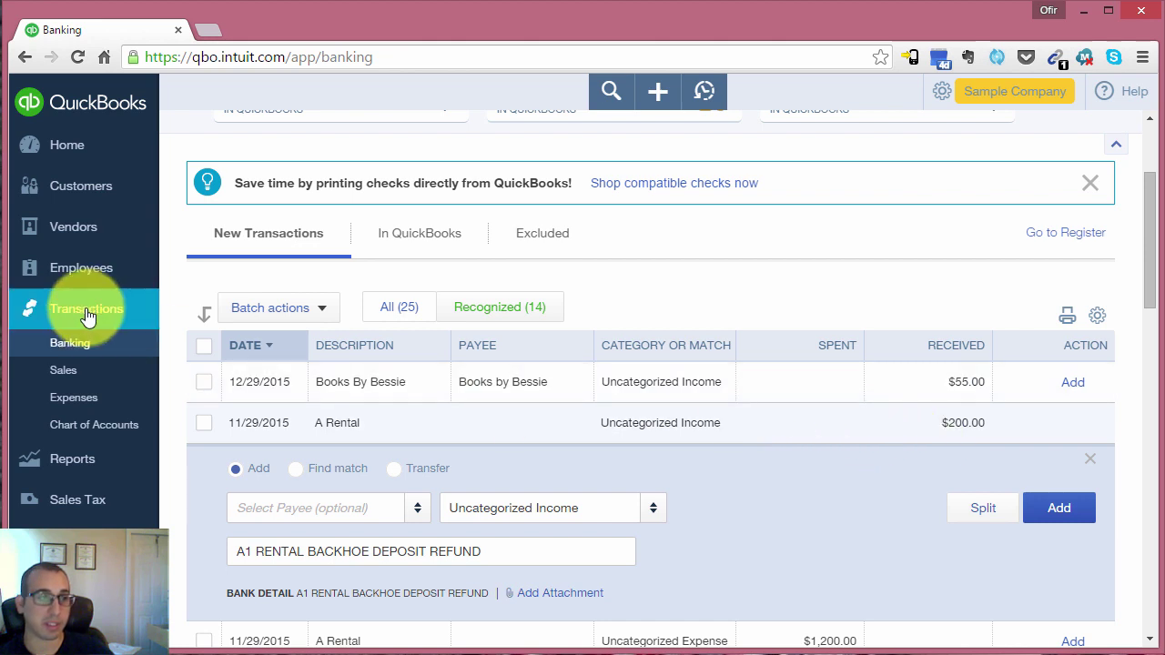
# - Open the Supplier Issuing a Refund vendor page from the Vendors list
pyautogui.click(86, 238)
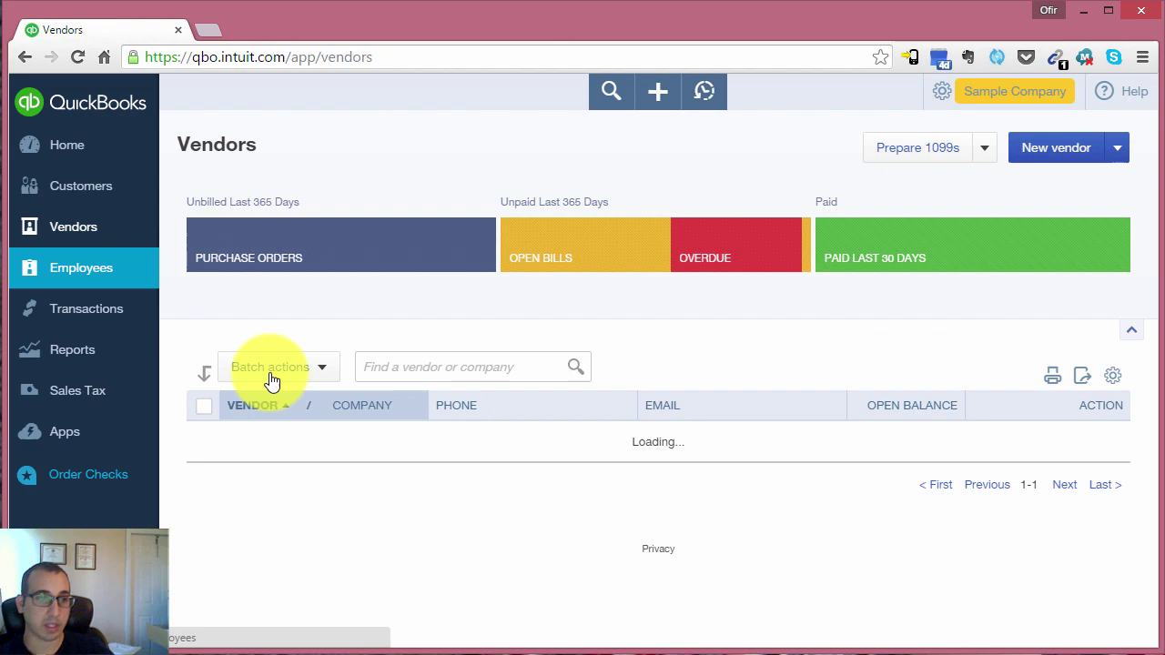
pyautogui.scroll(-5, 538, 428)
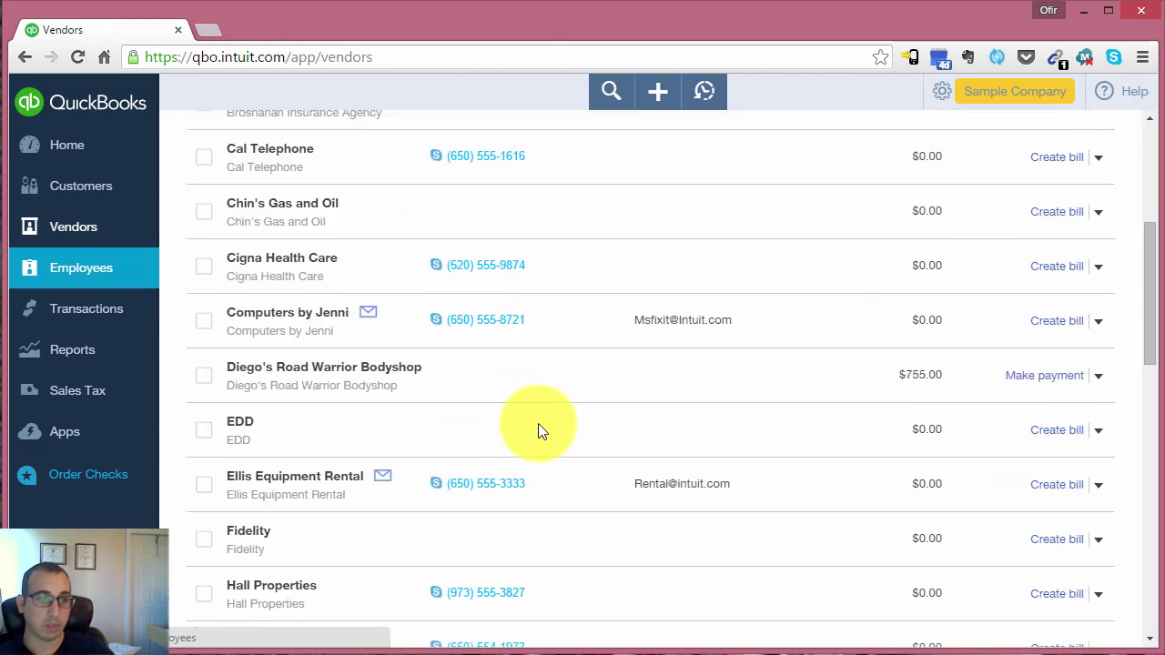
pyautogui.scroll(-10, 538, 427)
pyautogui.scroll(1, 537, 432)
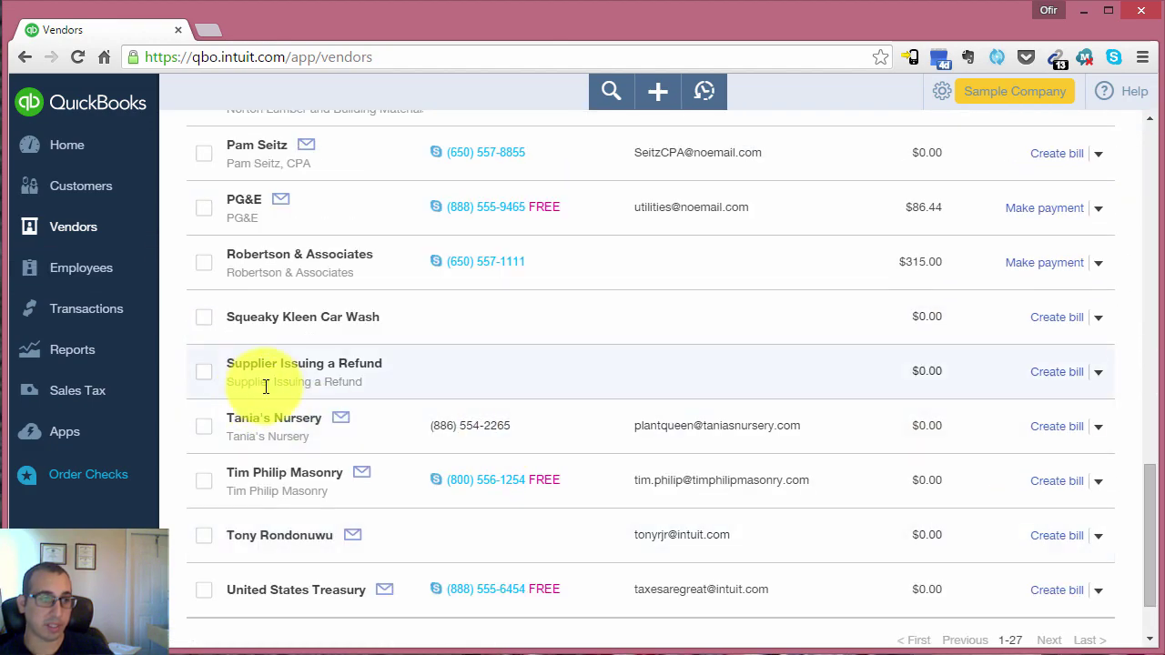
pyautogui.click(293, 369)
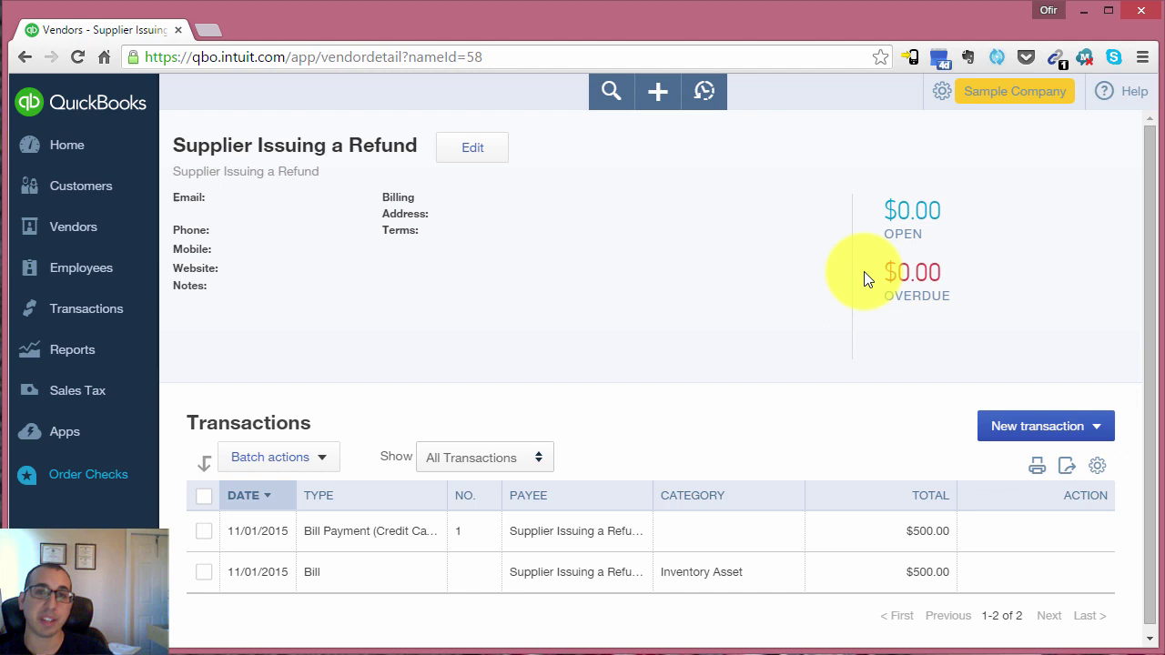
# - Dismiss the New transaction choices and start a Vendor Credit from the + Create menu
pyautogui.click(1101, 432)
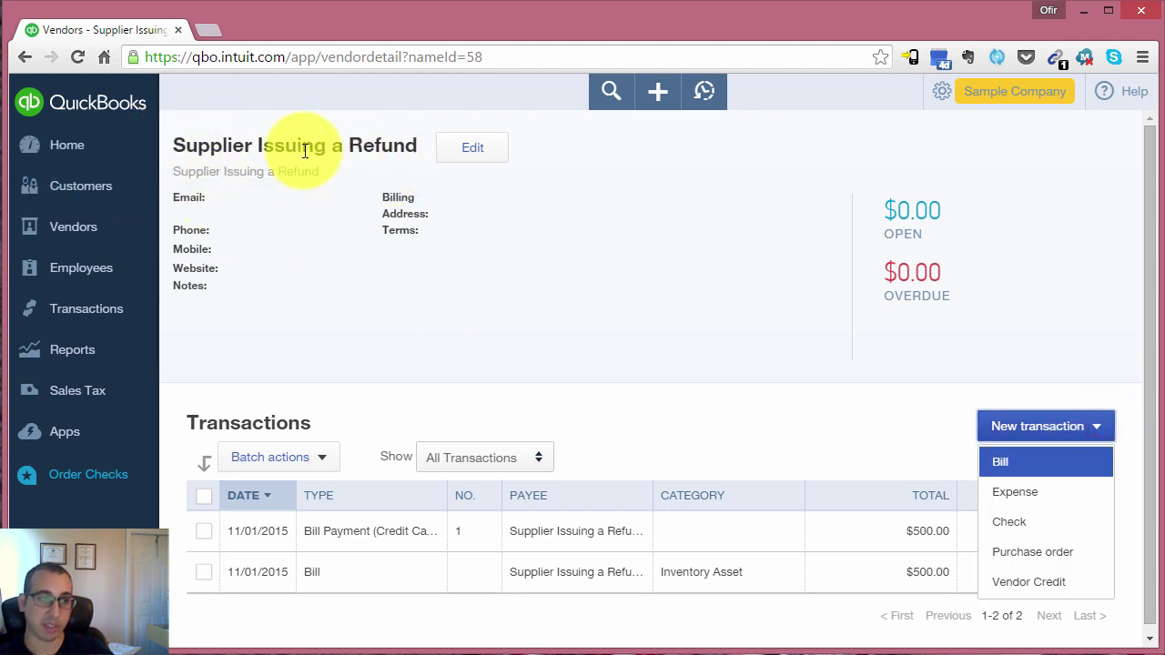
pyautogui.press('Up')
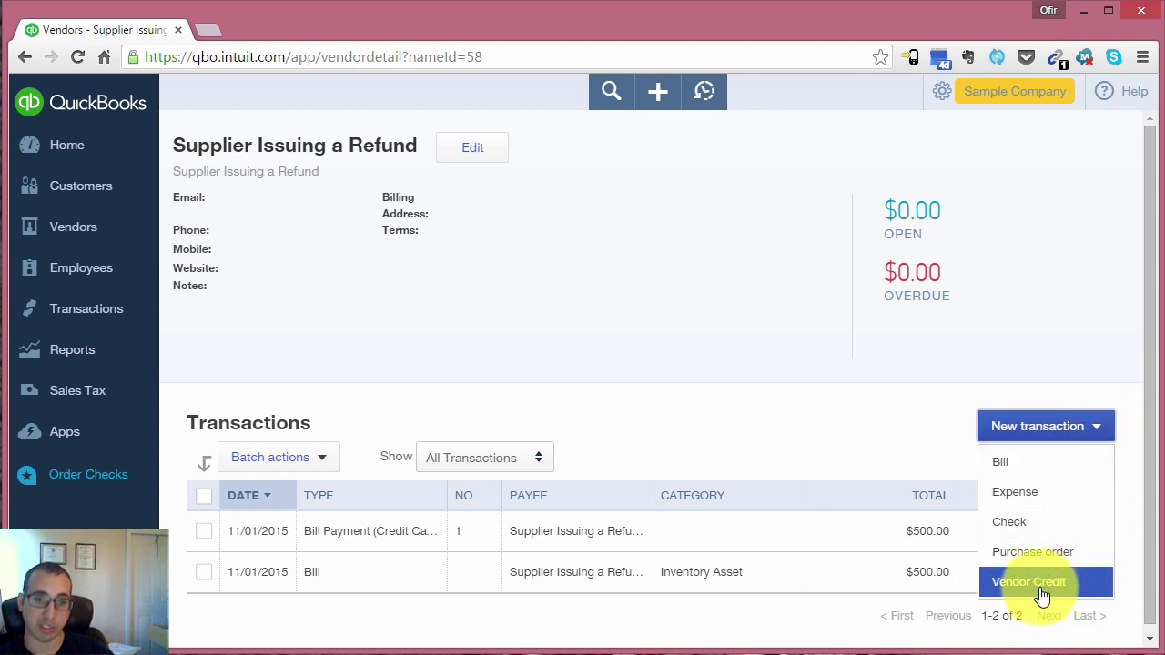
pyautogui.click(758, 352)
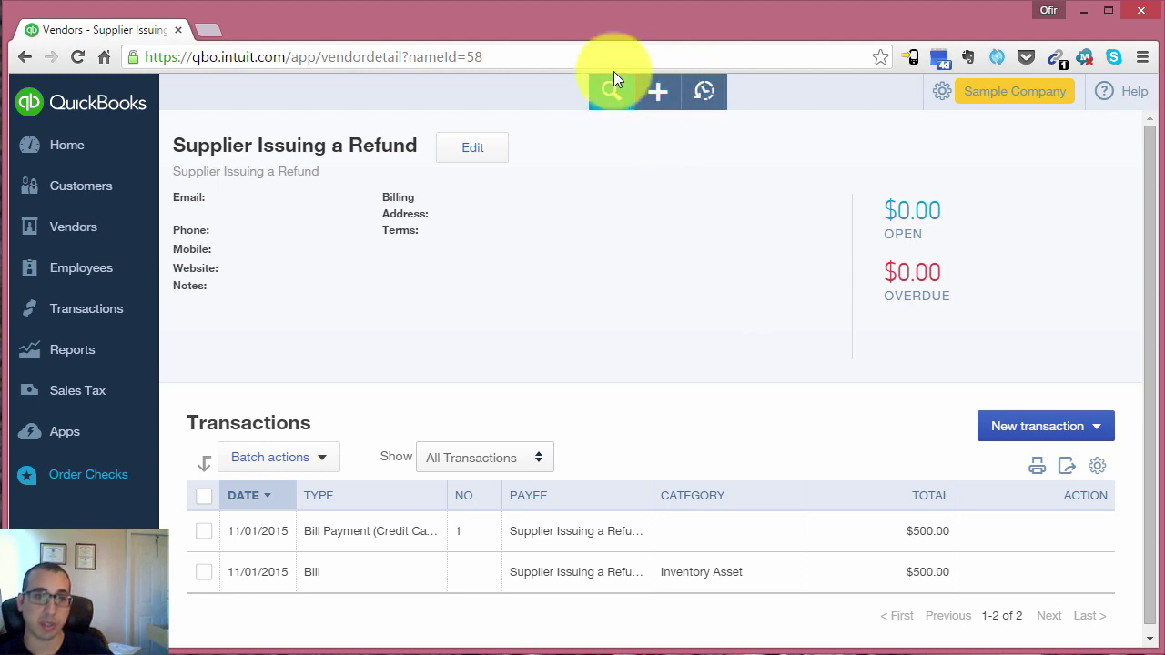
pyautogui.click(671, 88)
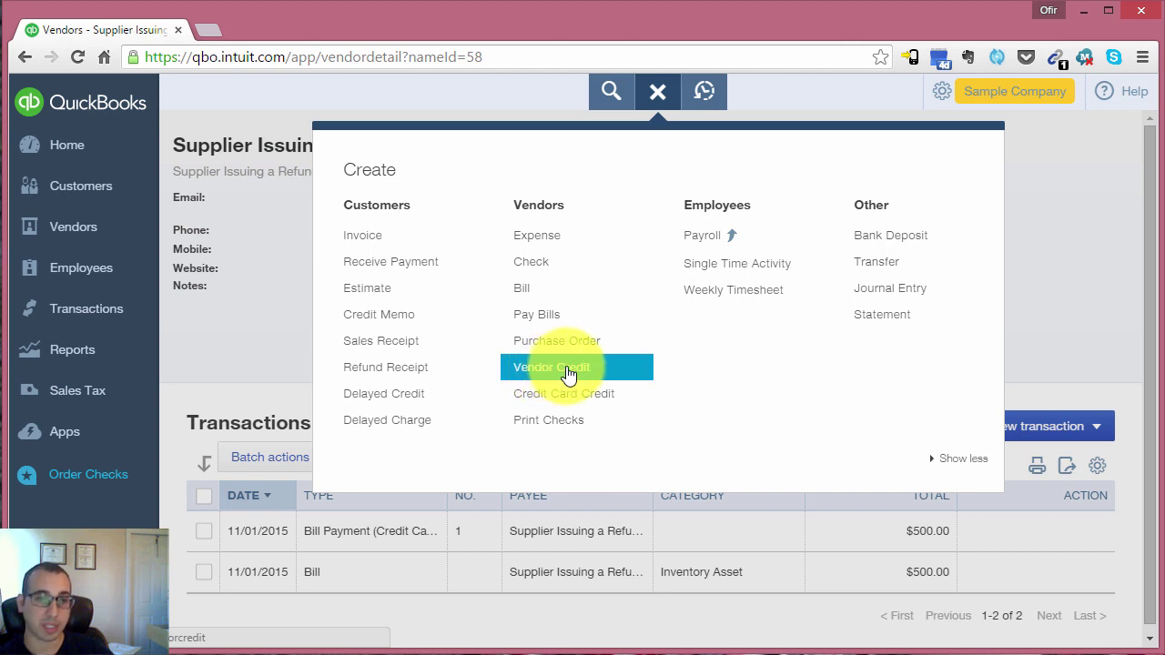
pyautogui.click(556, 372)
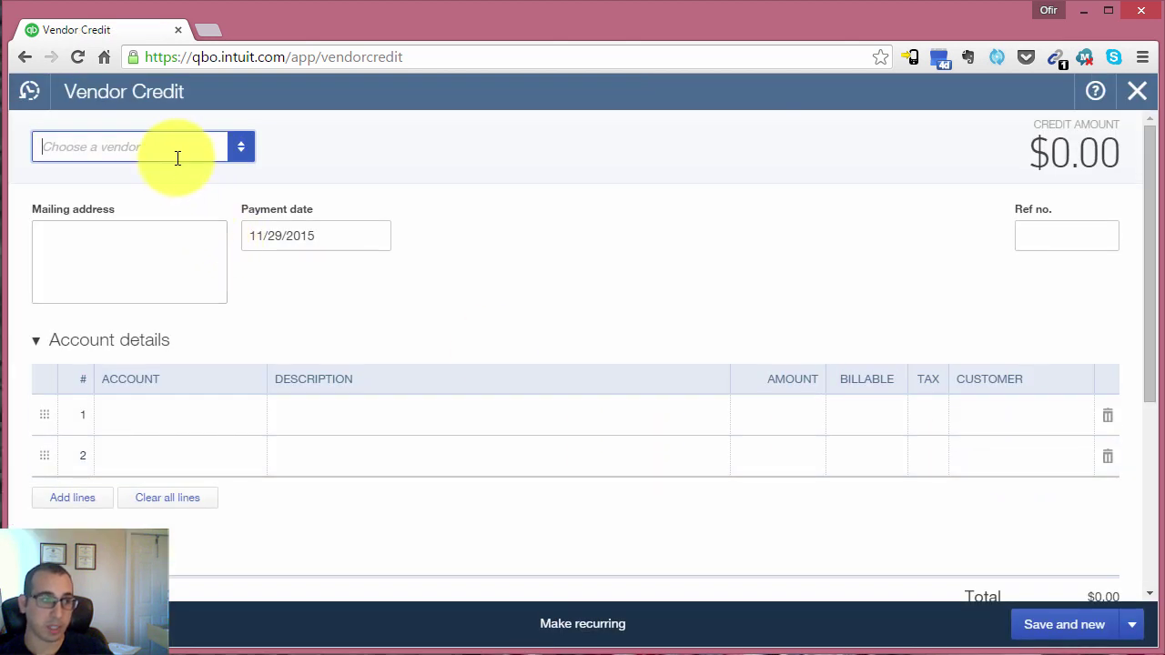
# - Set the credit's vendor to Supplier Issuing a Refund and its payment date to 11/20/2015
pyautogui.click(177, 157)
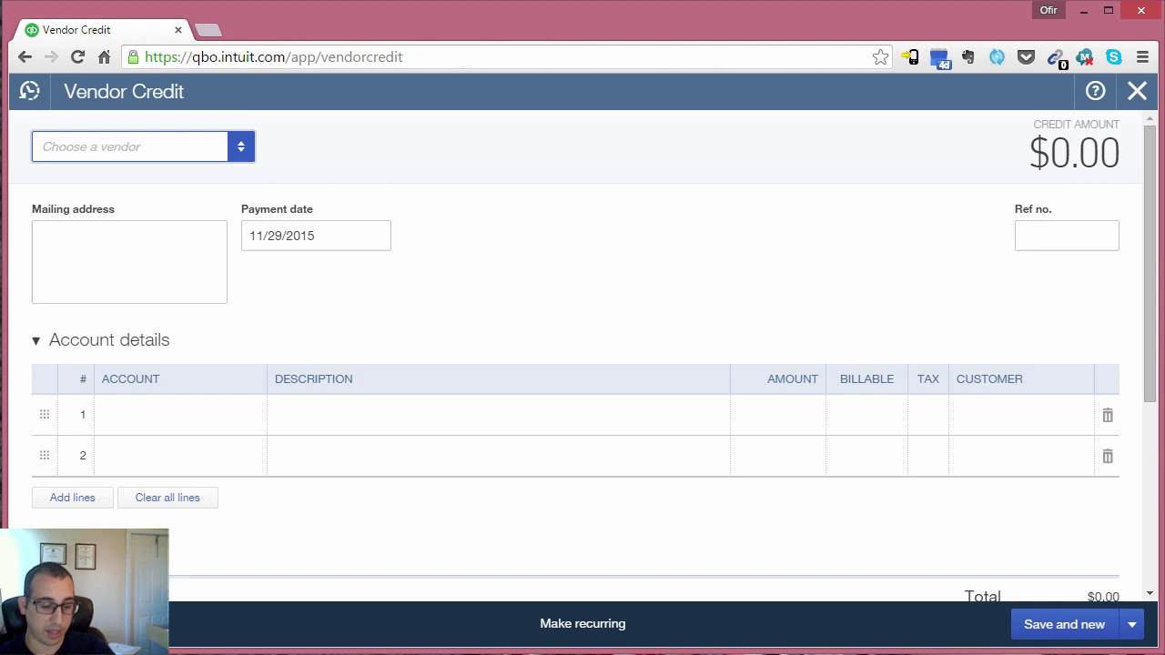
pyautogui.write('Supp')
pyautogui.press('Tab')
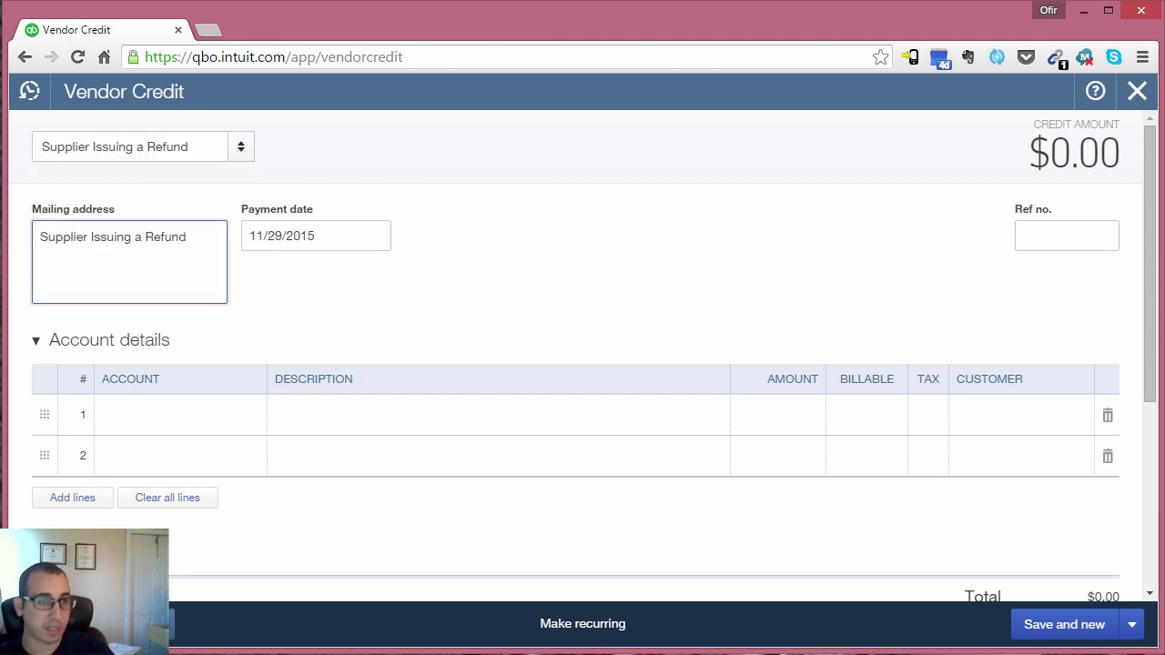
pyautogui.moveTo(332, 233); pyautogui.dragTo(230, 237)
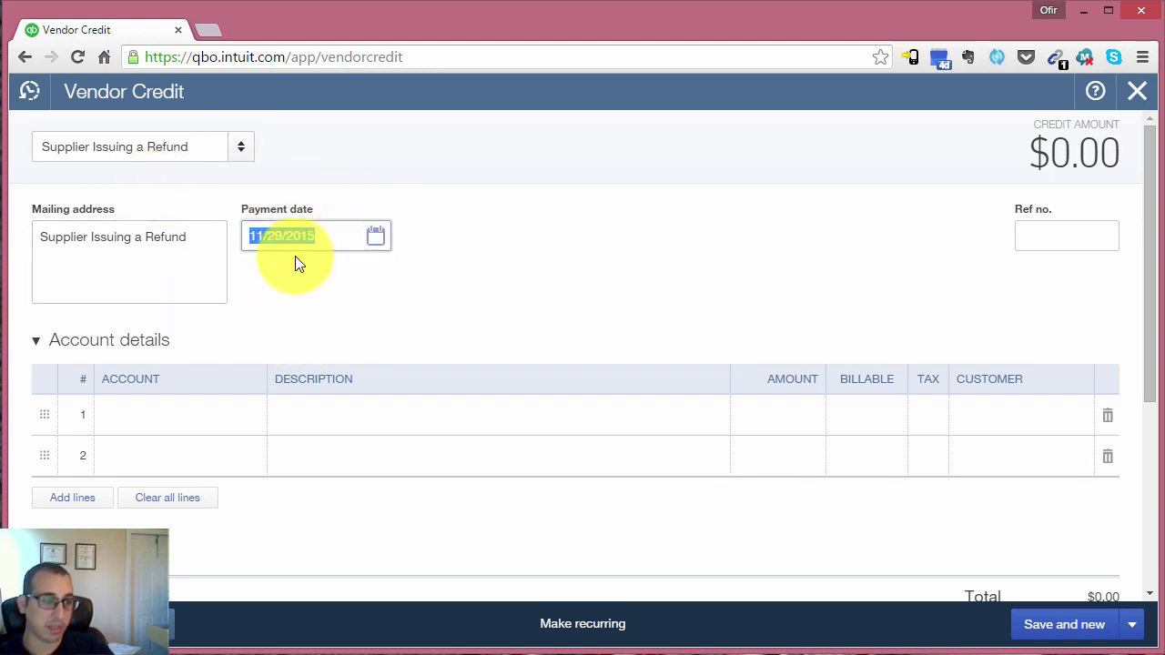
pyautogui.write('1120')
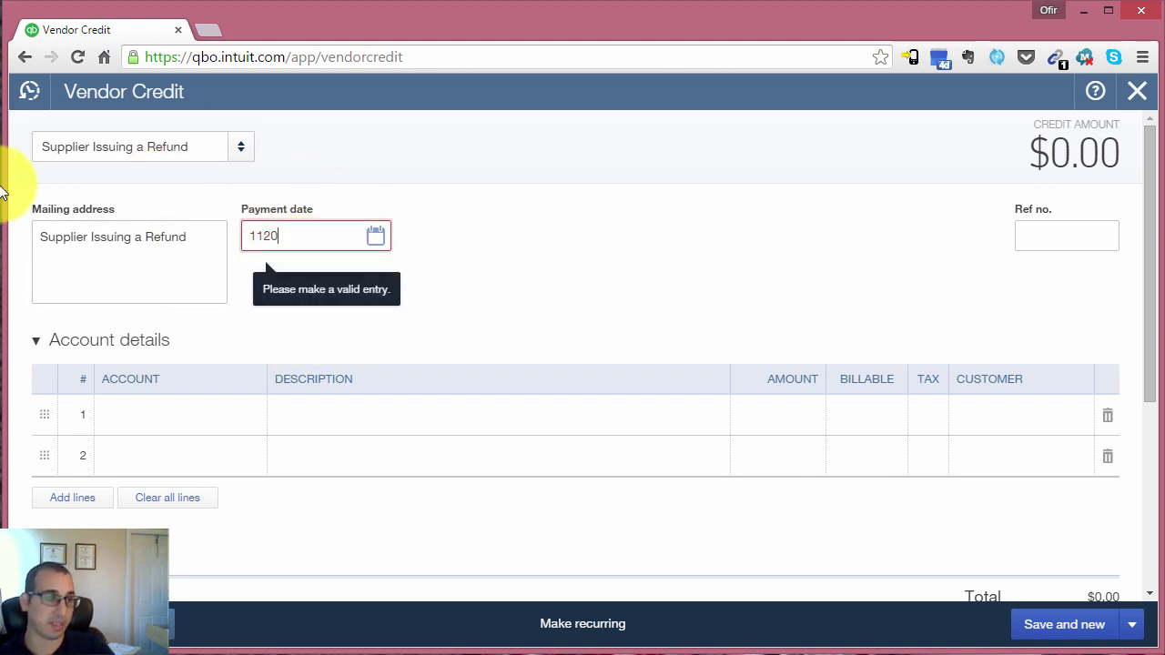
pyautogui.press('Tab')
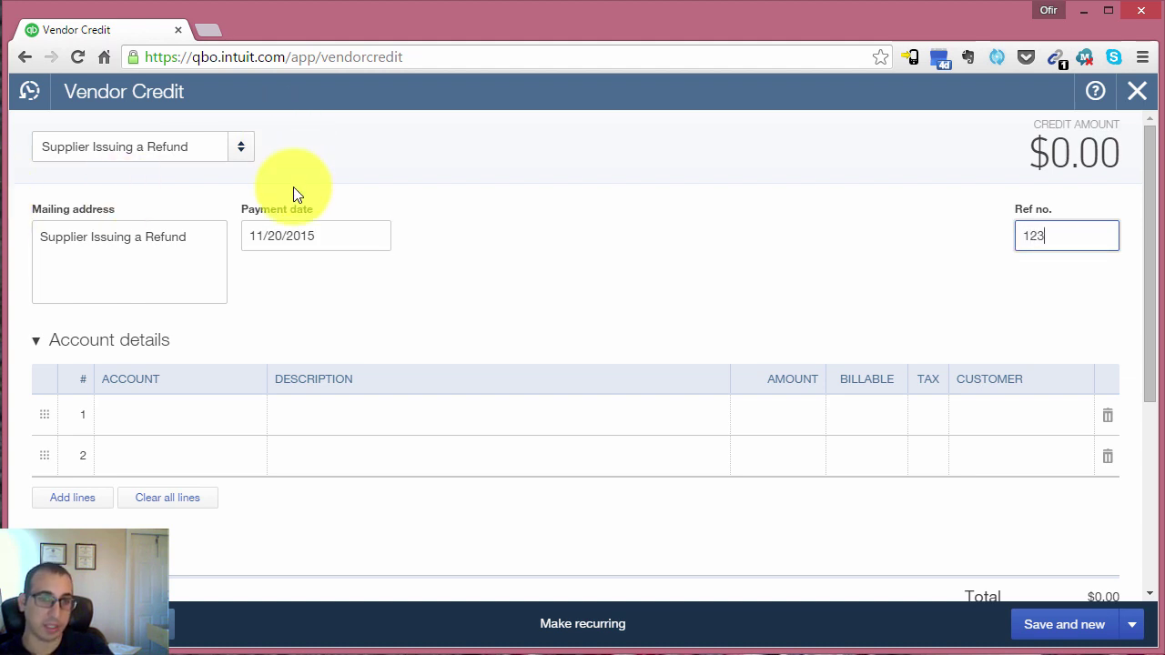
# - Enter Ref no. 123 and collapse the Account details section
pyautogui.write('123')
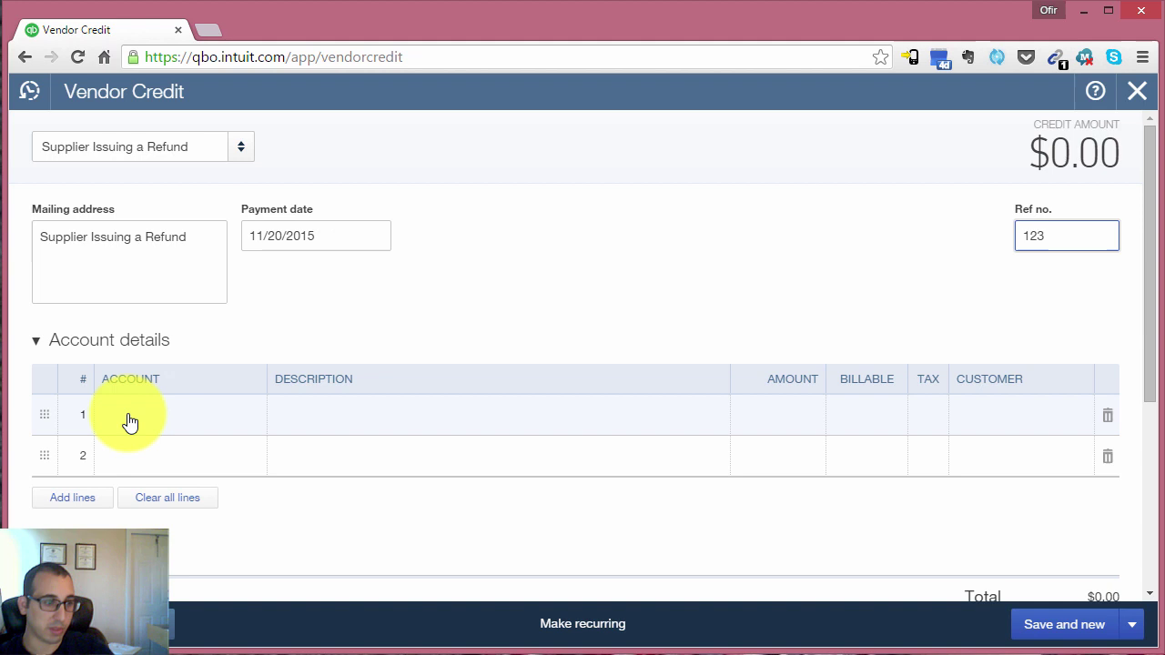
pyautogui.click(35, 342)
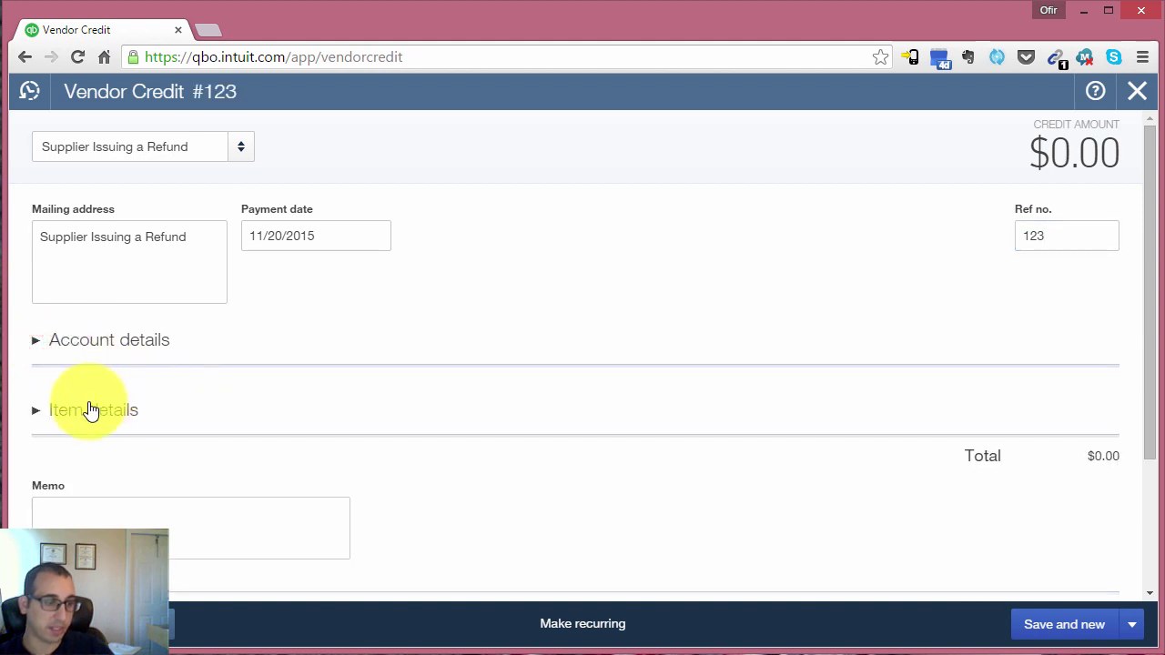
pyautogui.click(36, 409)
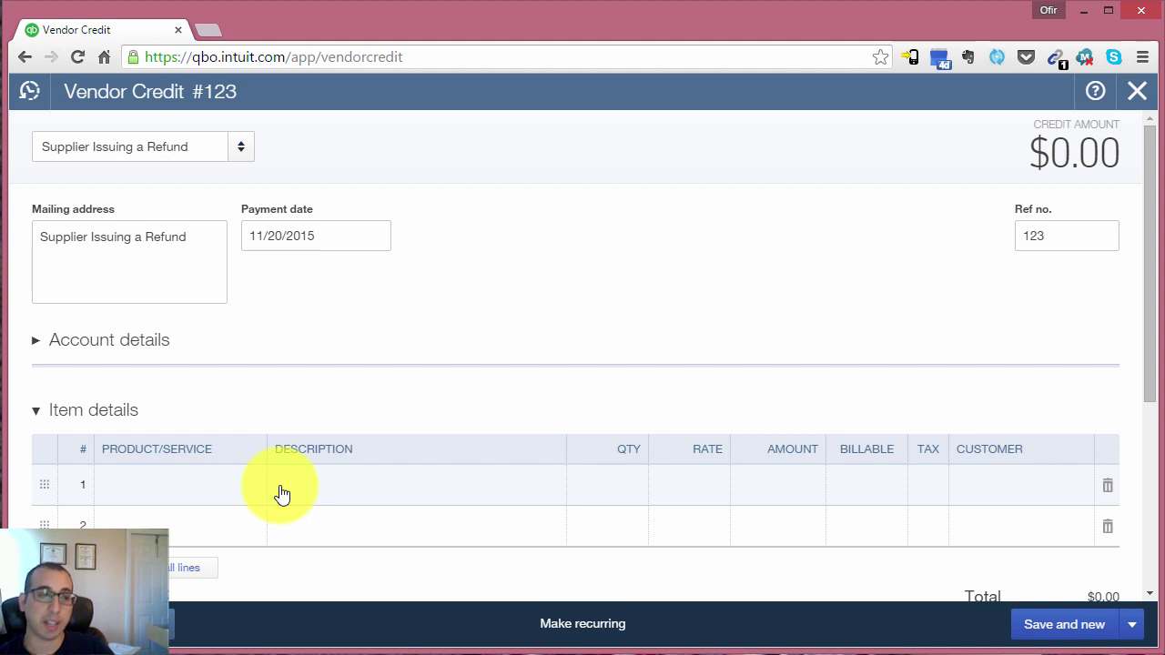
pyautogui.click(97, 353)
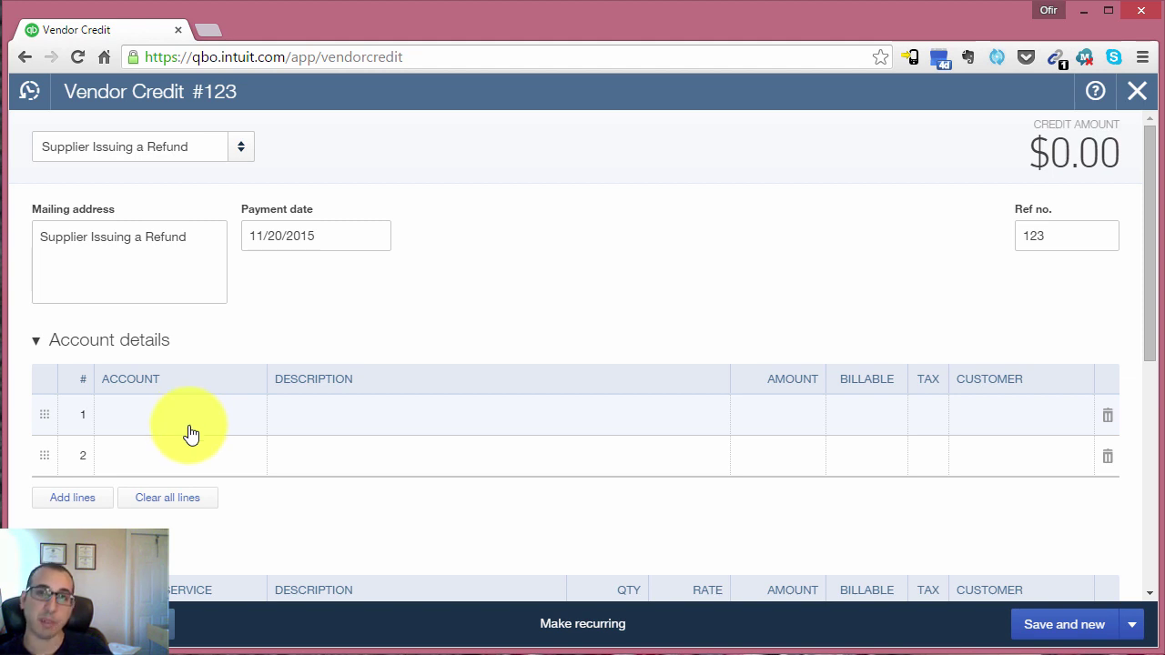
pyautogui.click(222, 418)
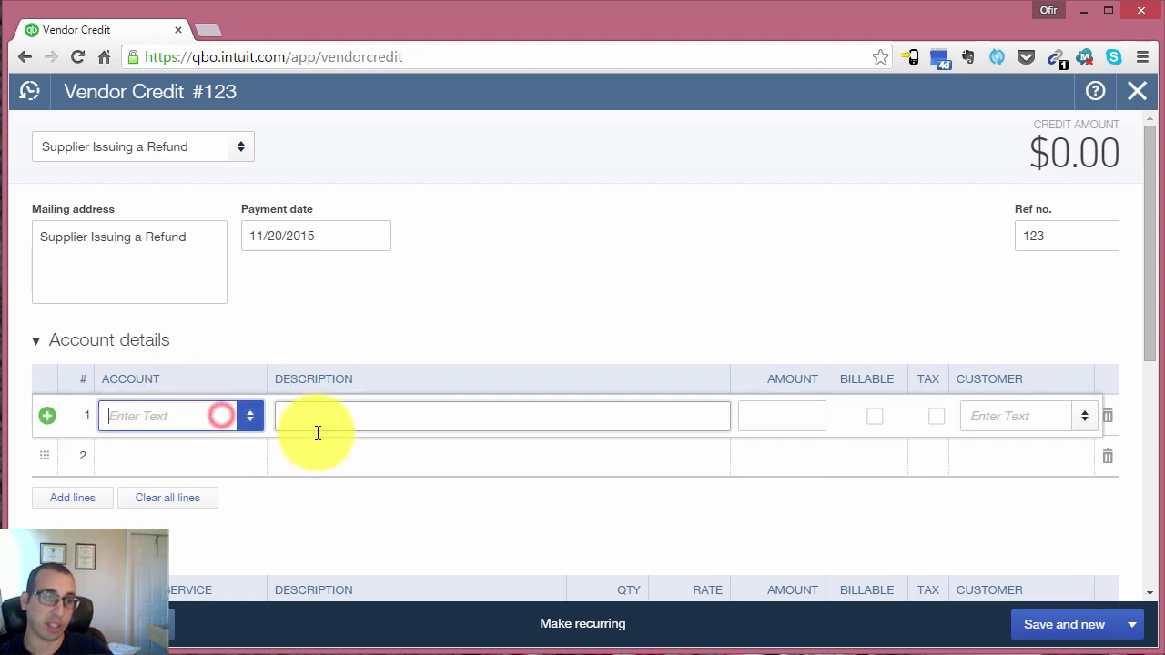
pyautogui.click(38, 340)
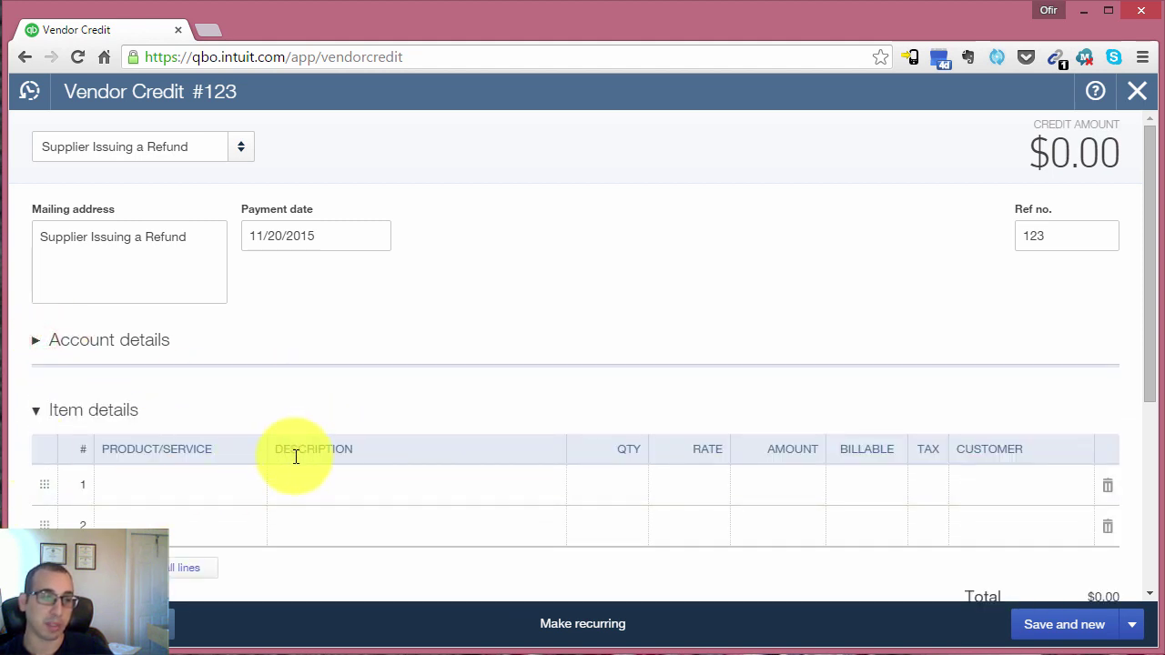
pyautogui.scroll(-2, 296, 455)
# - Add a Widgets item line with quantity 10 at rate 20, totalling $200.00
pyautogui.click(211, 302)
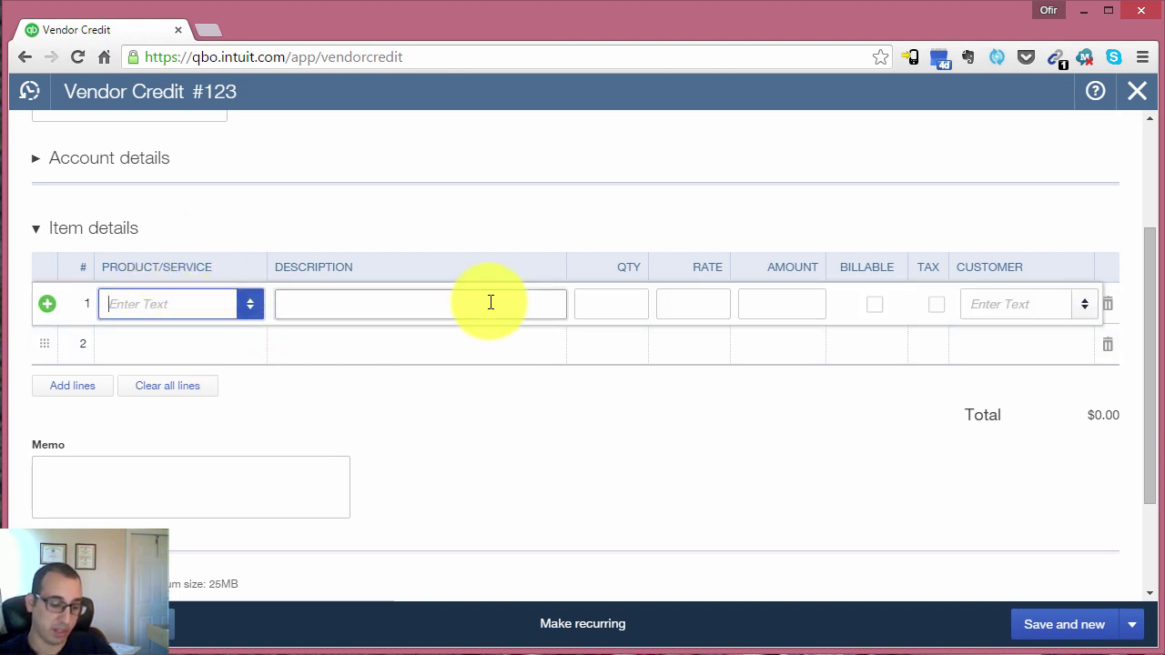
pyautogui.write('Wid')
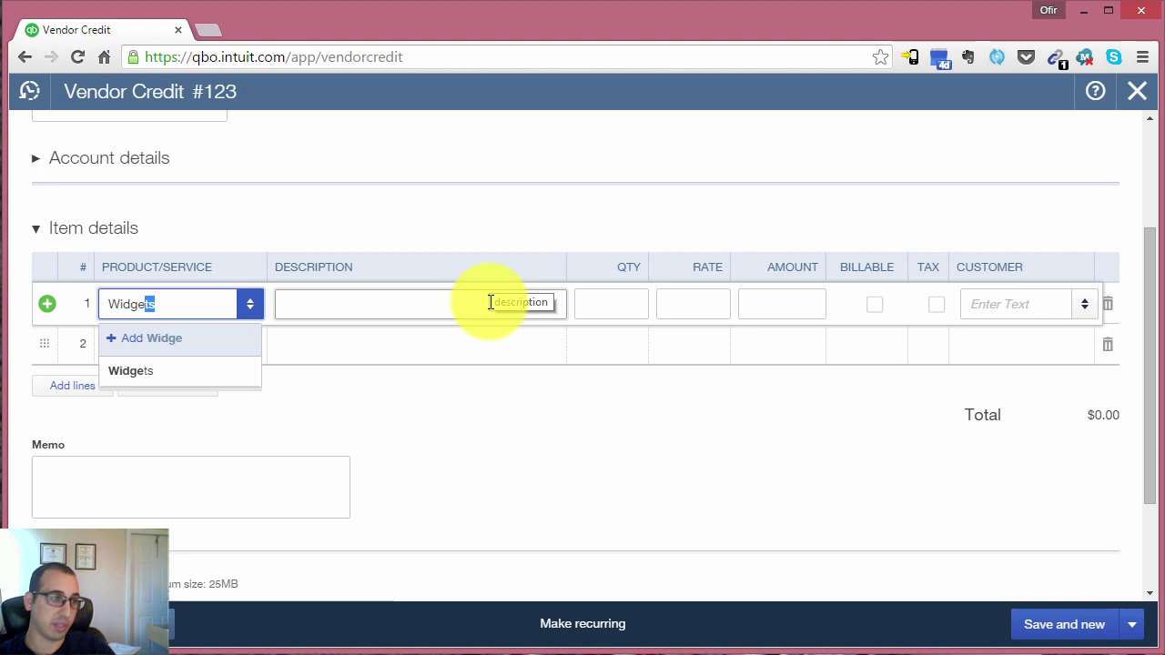
pyautogui.write('ge')
pyautogui.click(489, 302)
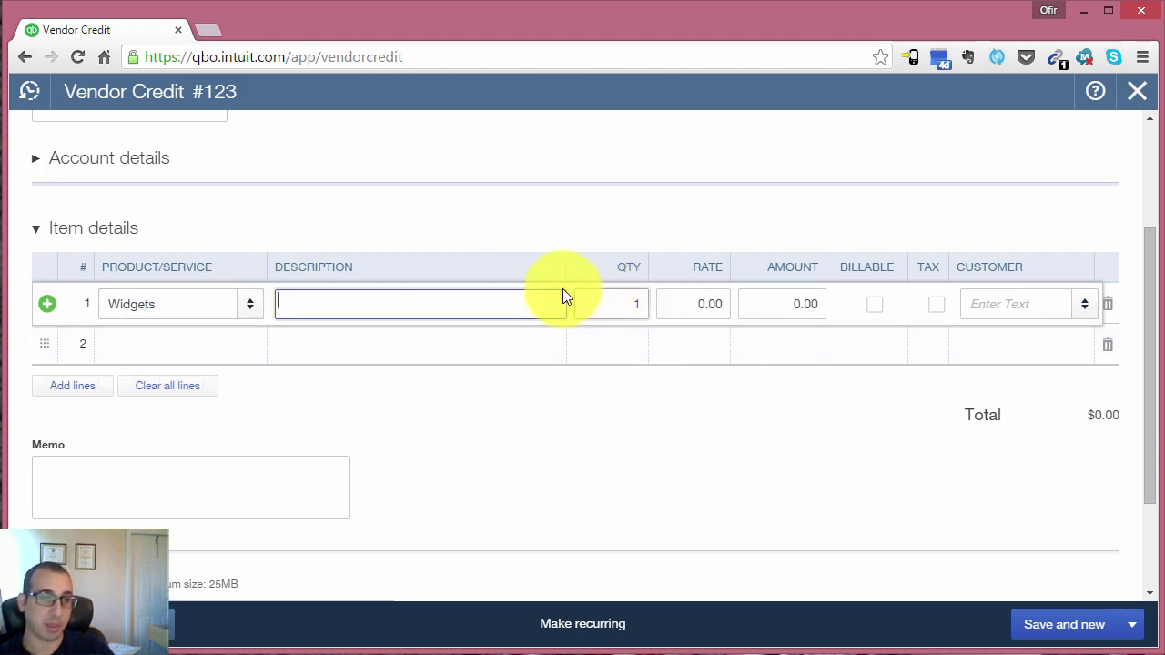
pyautogui.click(626, 303)
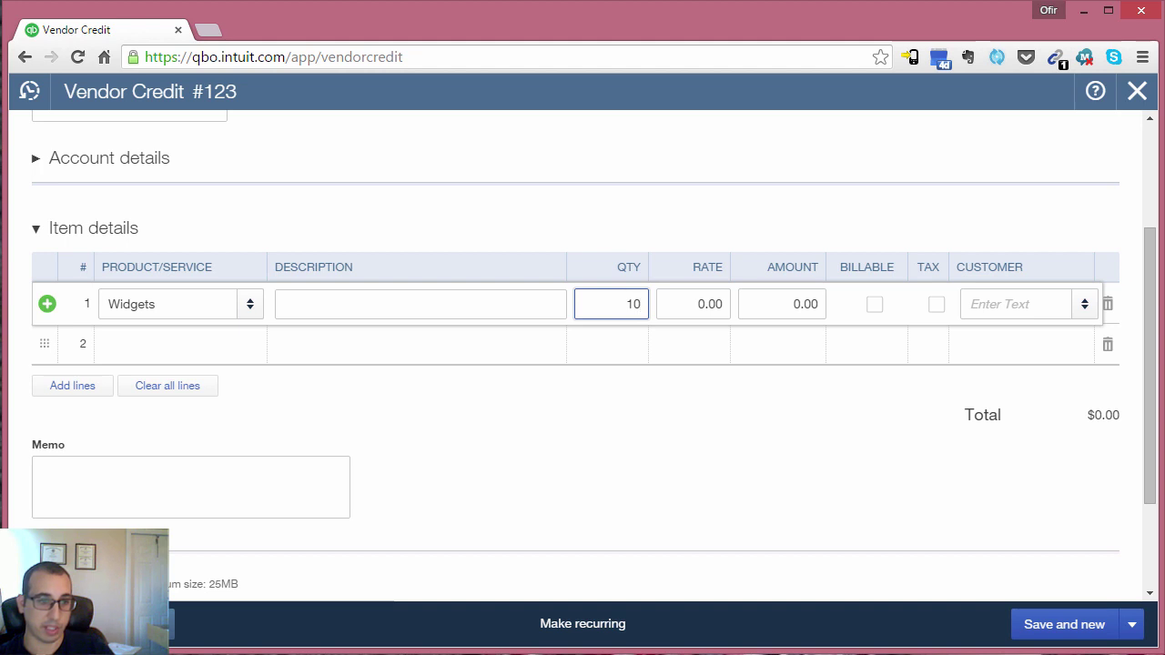
pyautogui.press('Tab')
pyautogui.press('Tab')
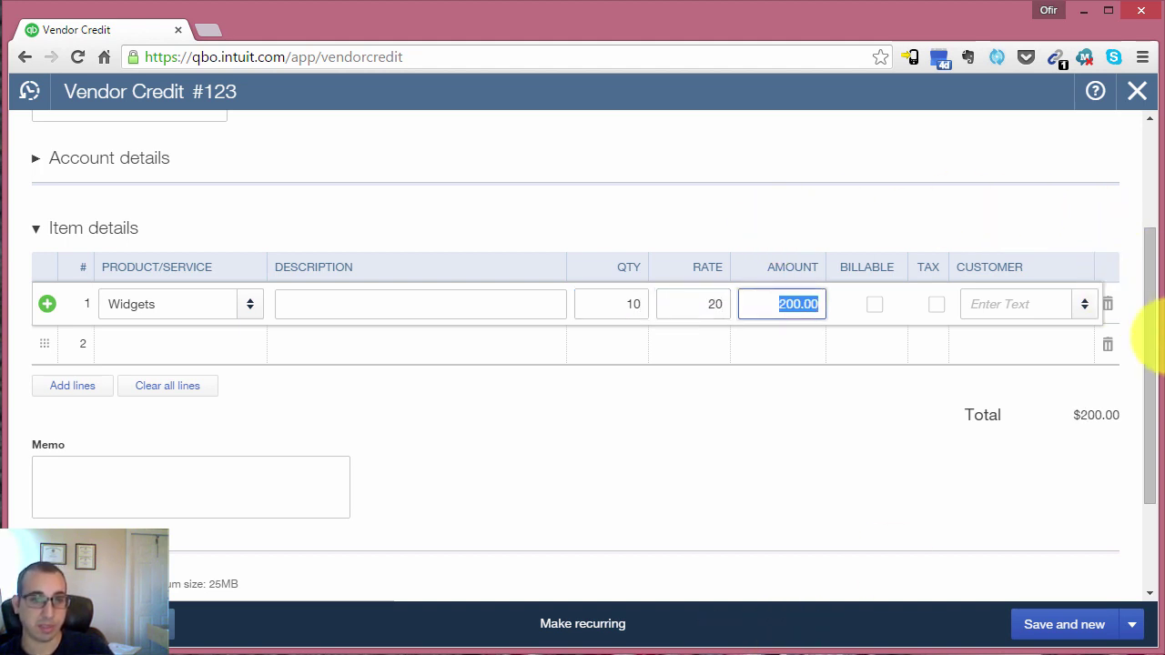
pyautogui.click(1138, 401)
pyautogui.scroll(-2, 1148, 486)
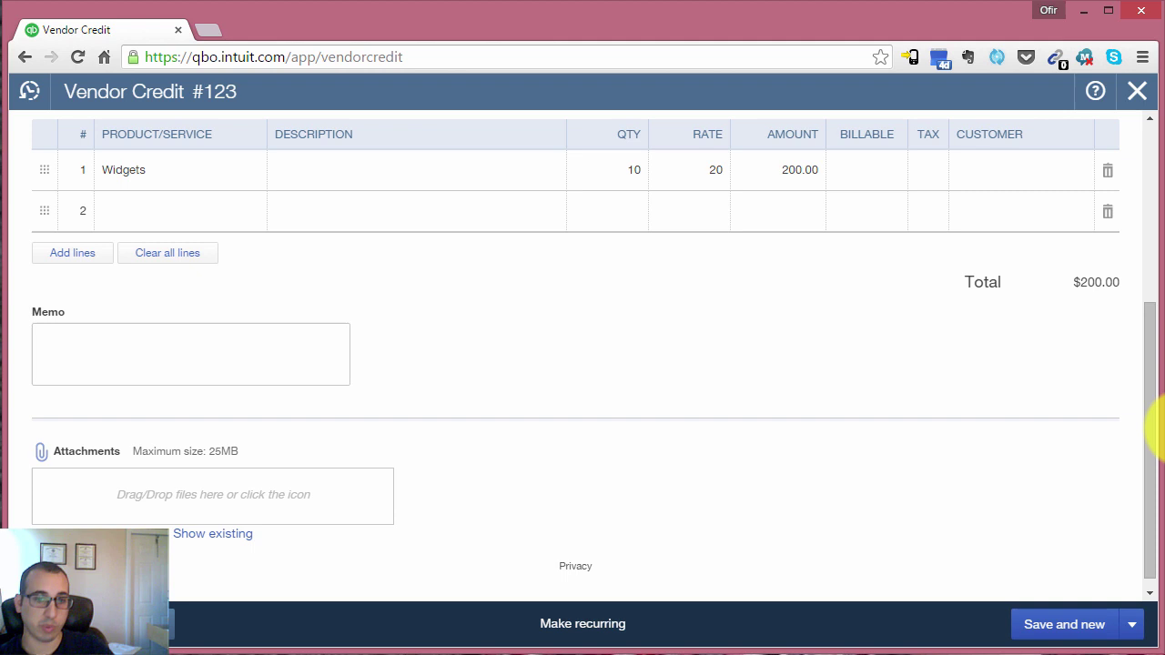
pyautogui.moveTo(1151, 440); pyautogui.dragTo(1144, 203)
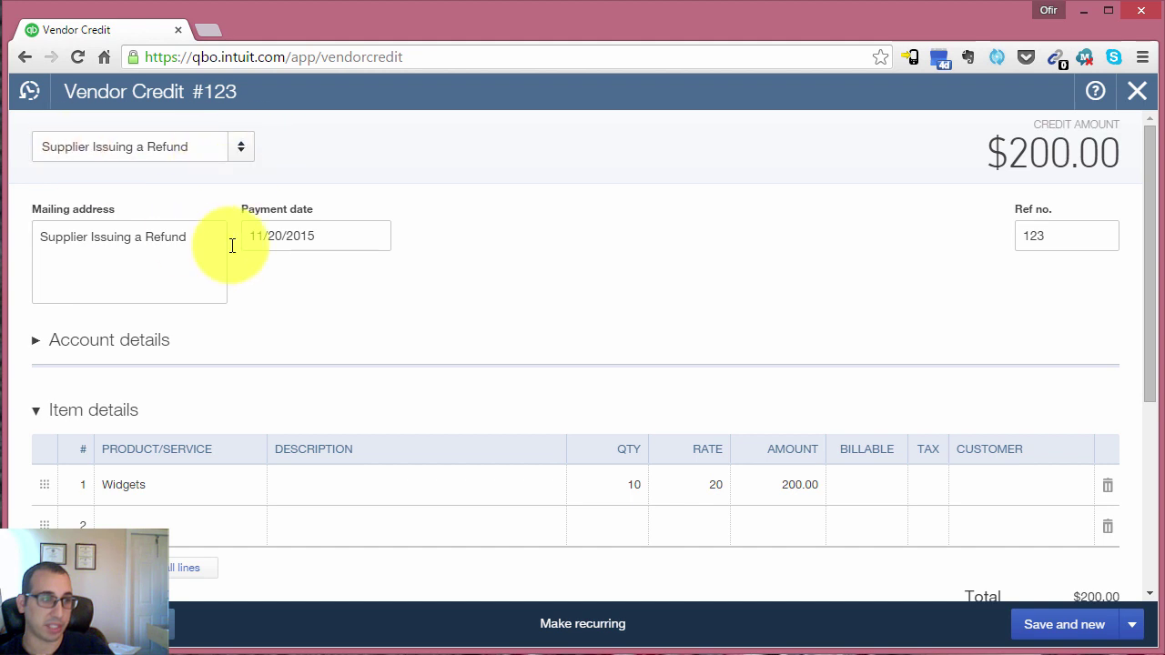
pyautogui.moveTo(1150, 355); pyautogui.dragTo(1148, 450)
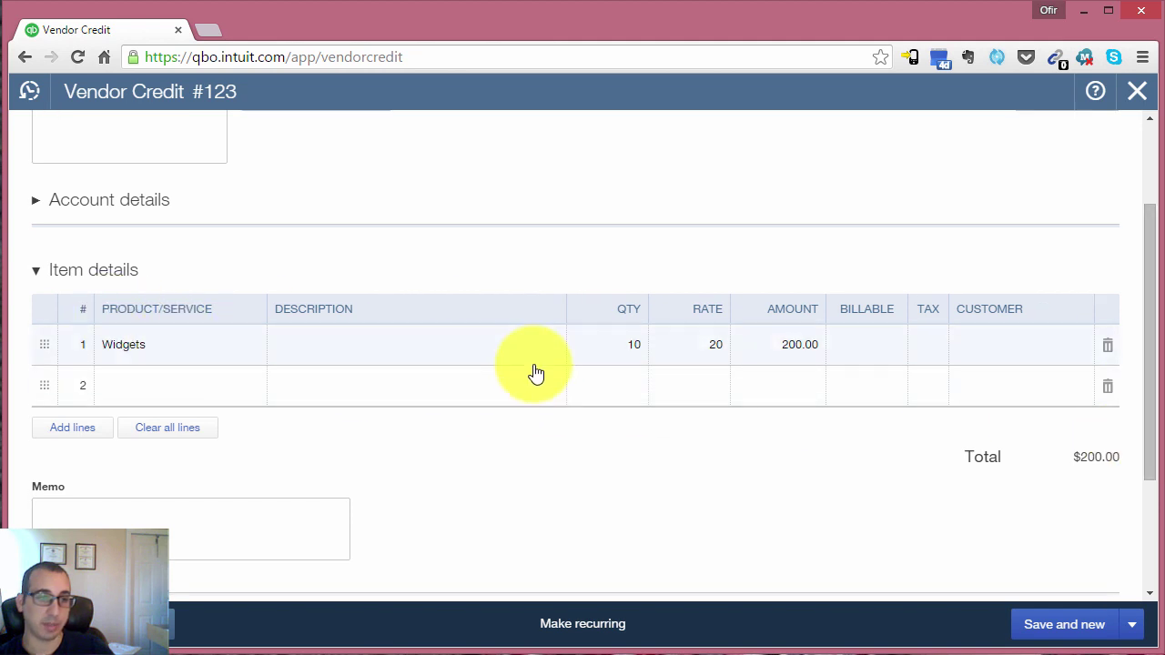
# - Save and close vendor credit 123 using the Save and close option
pyautogui.click(1131, 627)
pyautogui.click(1070, 601)
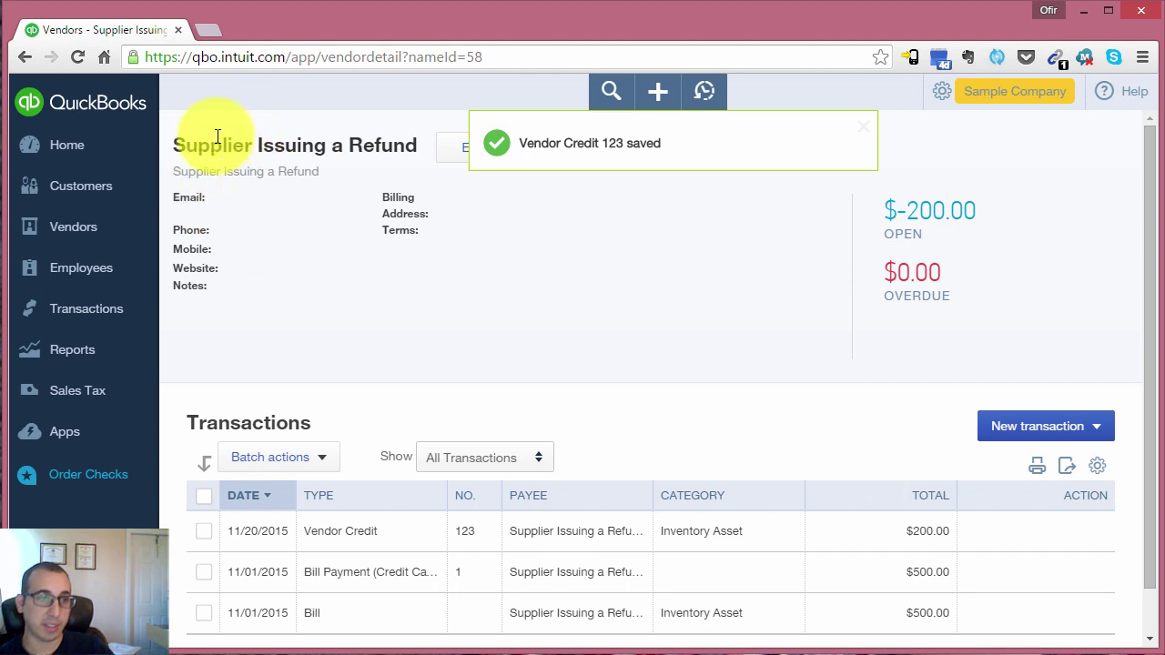
# - Highlight the vendor name and $-200.00 balance, then add a widened Status column
pyautogui.moveTo(175, 143); pyautogui.dragTo(450, 169)
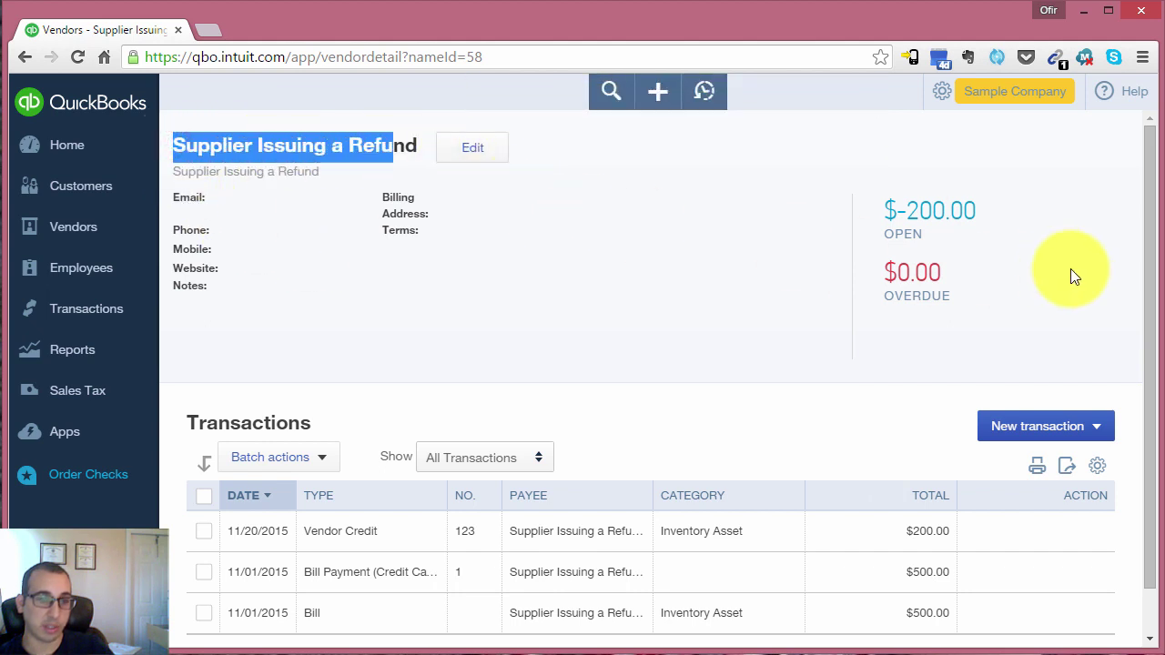
pyautogui.moveTo(883, 211); pyautogui.dragTo(997, 237)
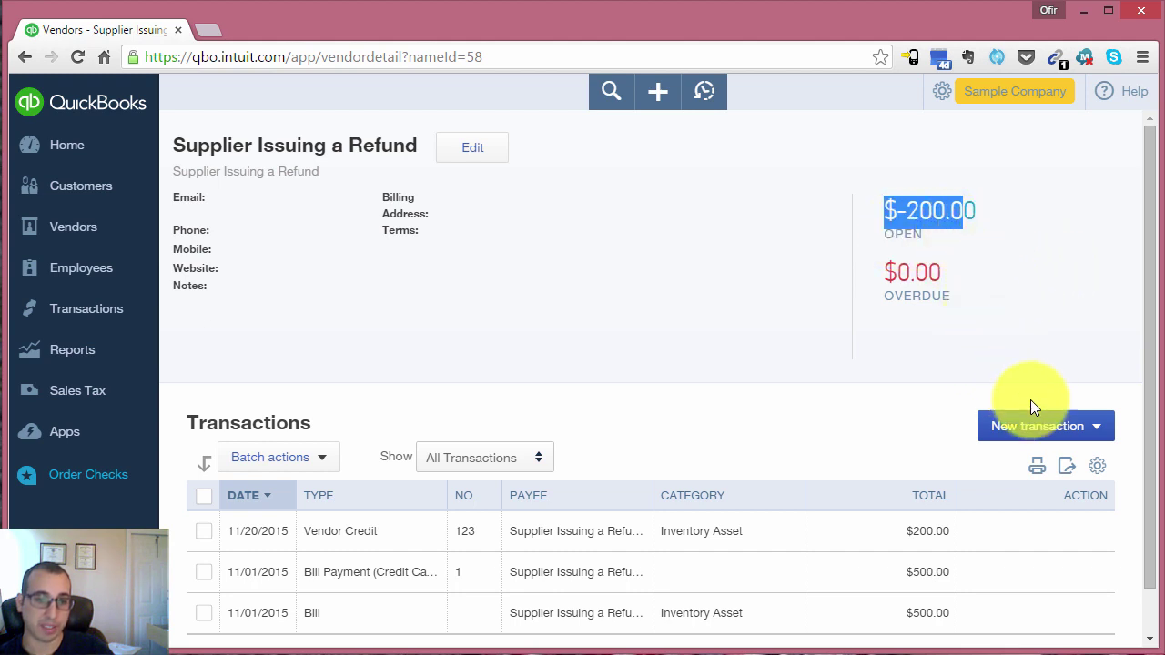
pyautogui.click(1097, 467)
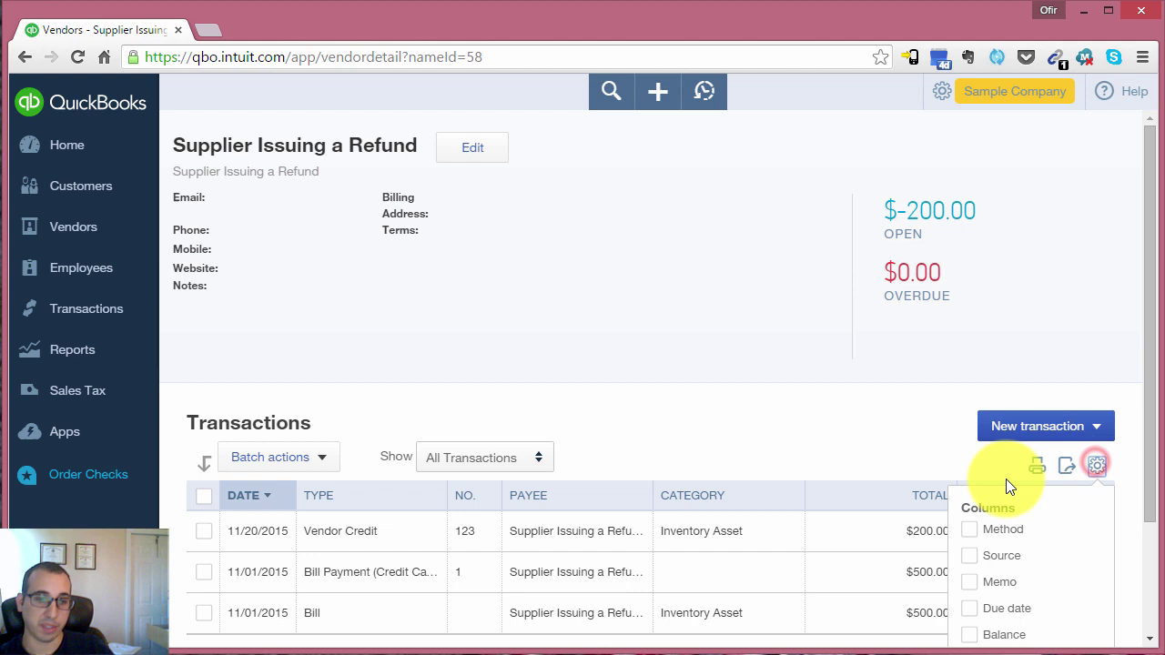
pyautogui.scroll(-2, 967, 619)
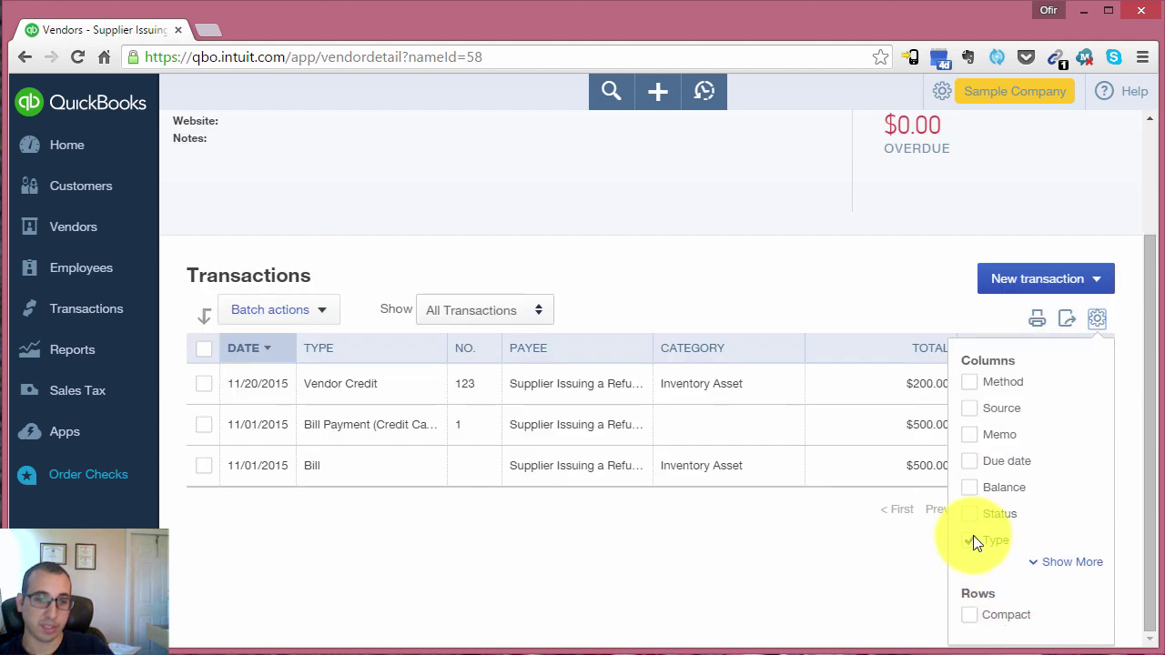
pyautogui.click(969, 513)
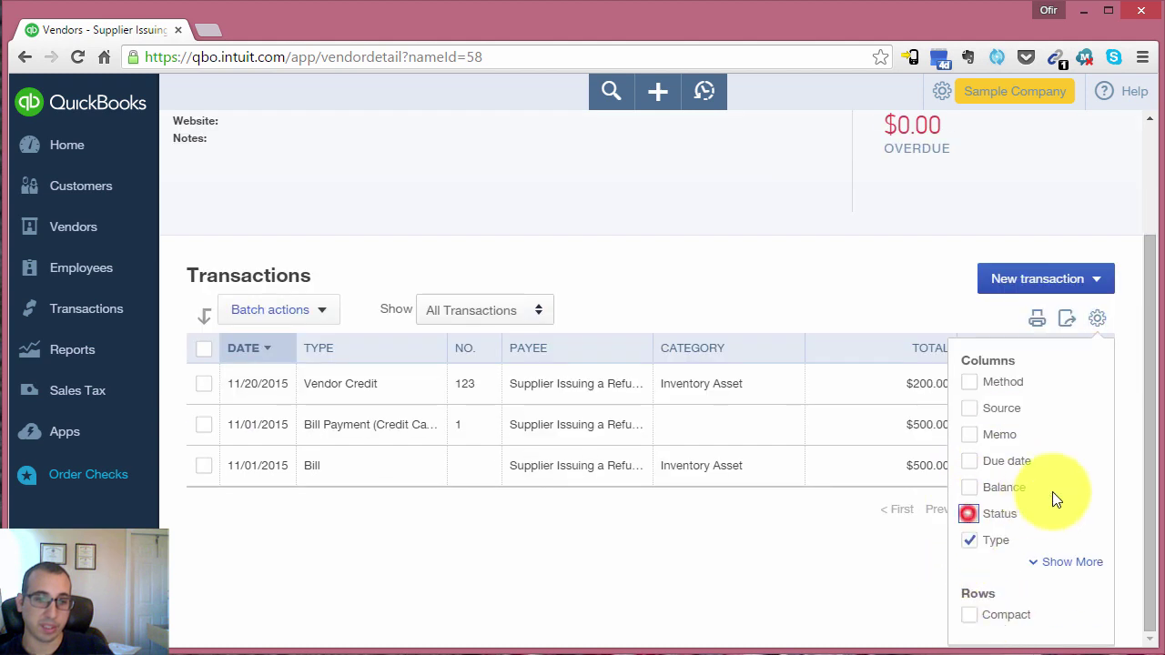
pyautogui.click(862, 276)
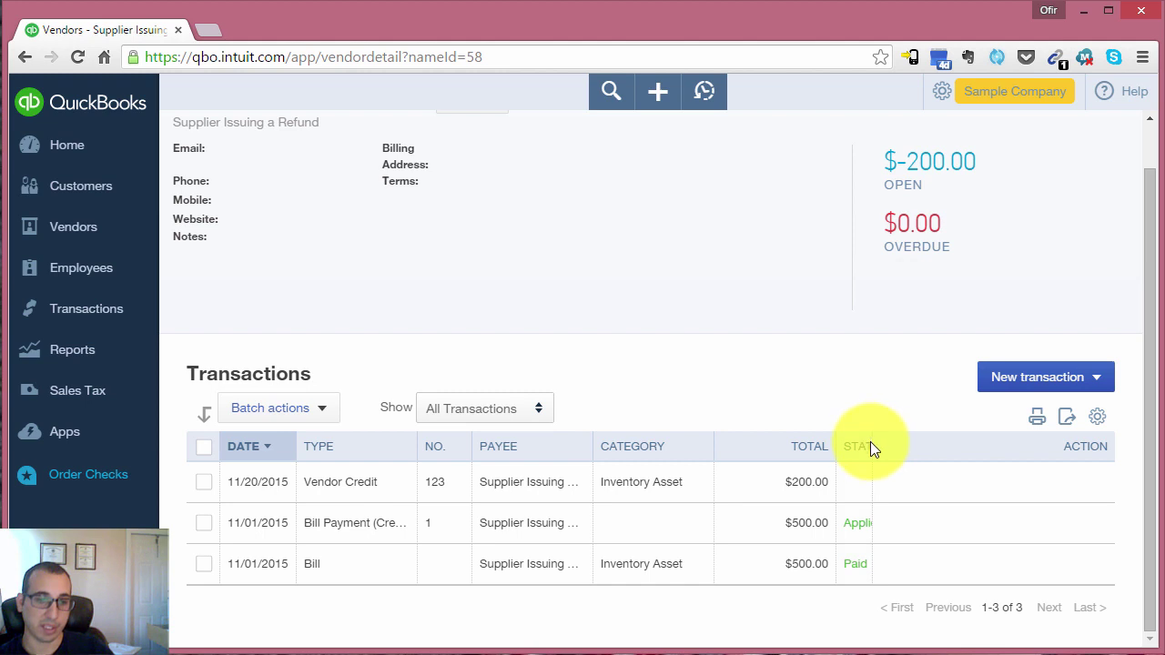
pyautogui.moveTo(888, 446); pyautogui.dragTo(896, 444)
# - Highlight the open balance amount at the top, then clear the highlight
pyautogui.scroll(1, 948, 444)
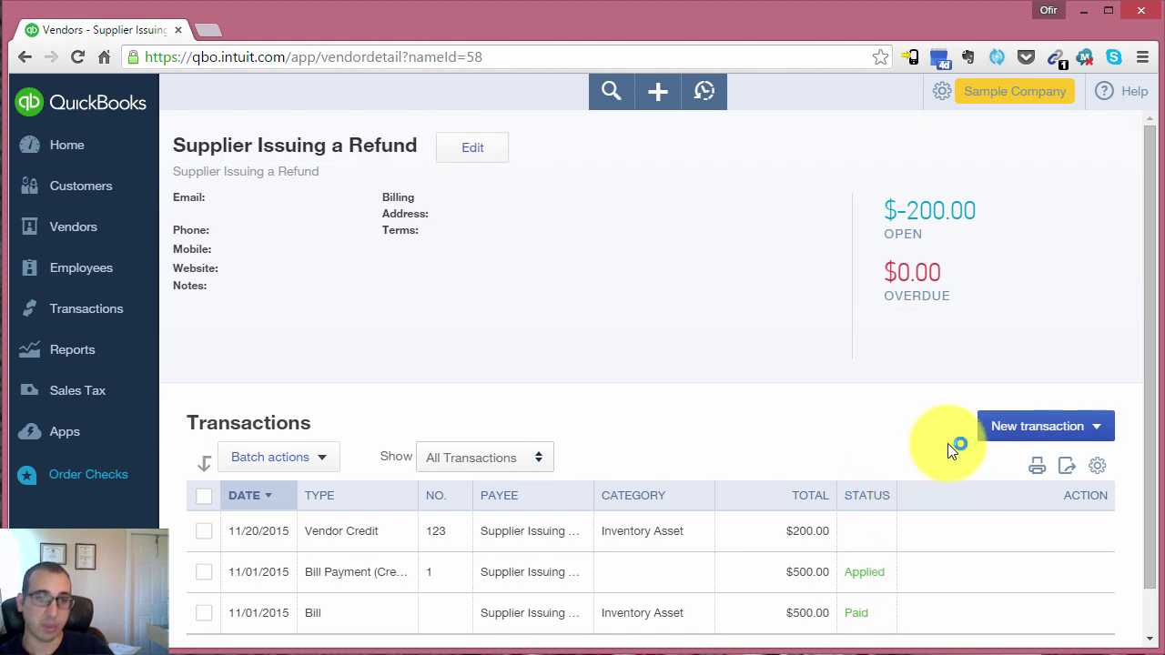
pyautogui.moveTo(870, 211)
pyautogui.mouseDown()
pyautogui.moveTo(1029, 245)
pyautogui.moveTo(941, 208)
pyautogui.moveTo(873, 211)
pyautogui.mouseUp()
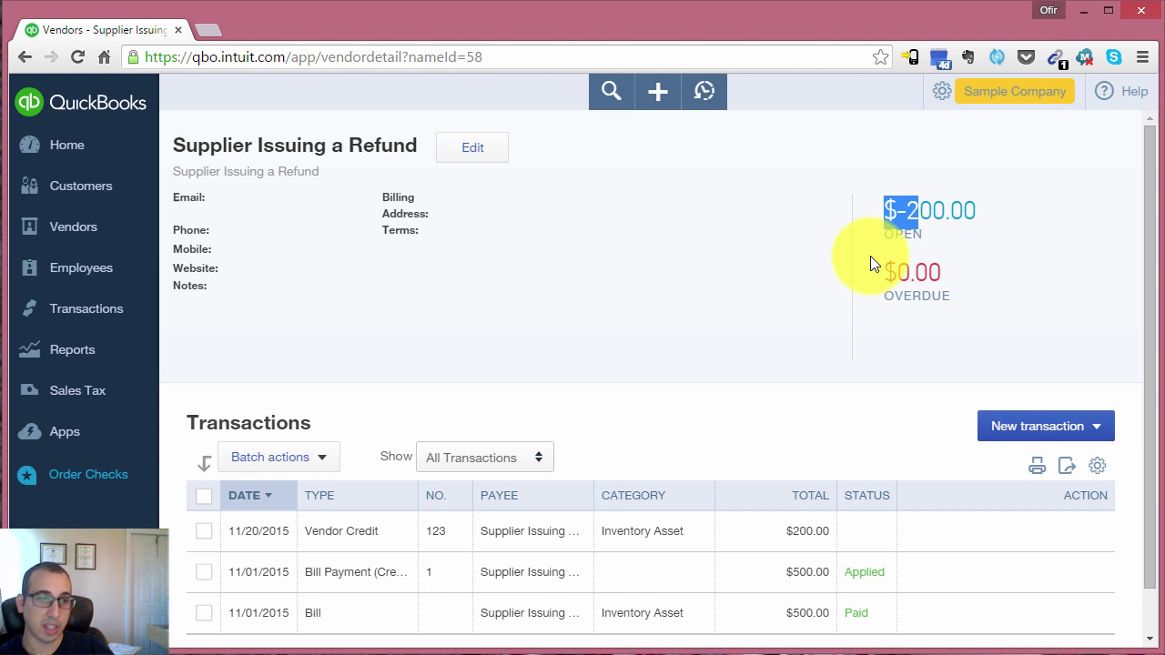
pyautogui.moveTo(869, 255); pyautogui.dragTo(893, 223)
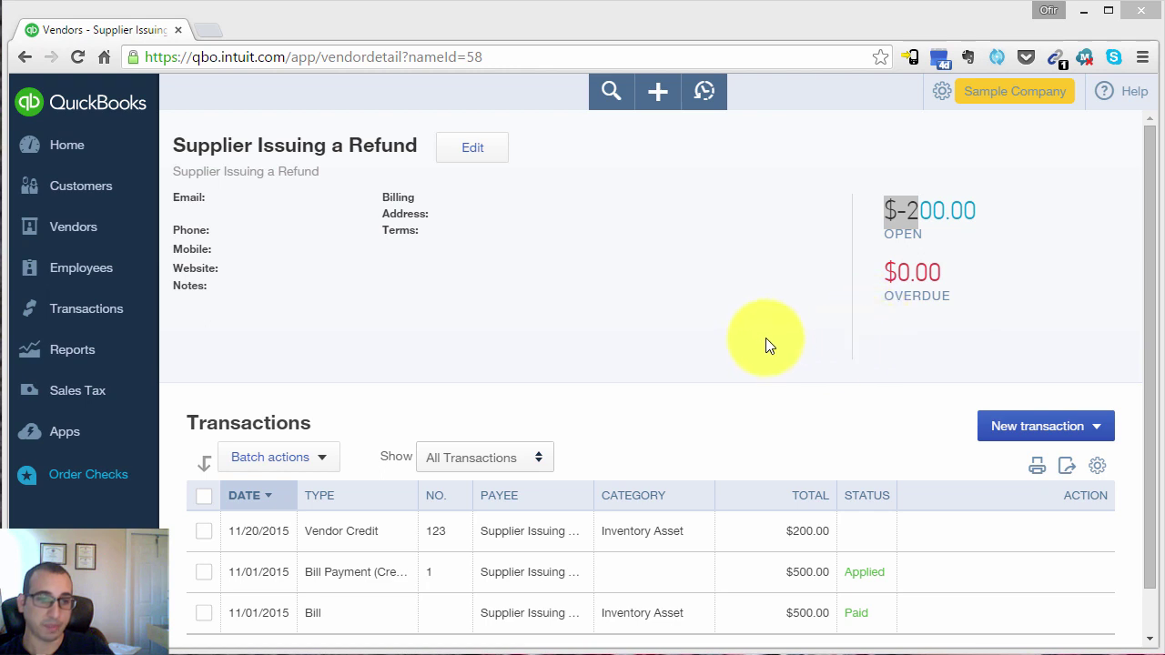
pyautogui.click(835, 271)
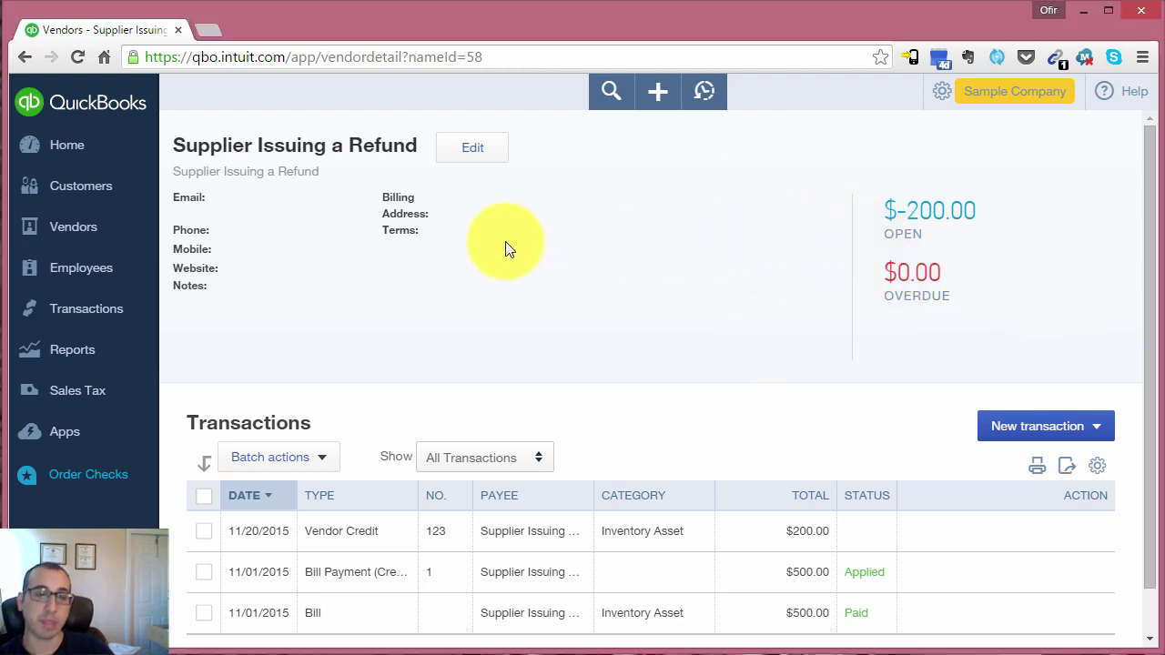
# - Start a new Bank Deposit and confirm the deposit account stays Checking
pyautogui.click(663, 100)
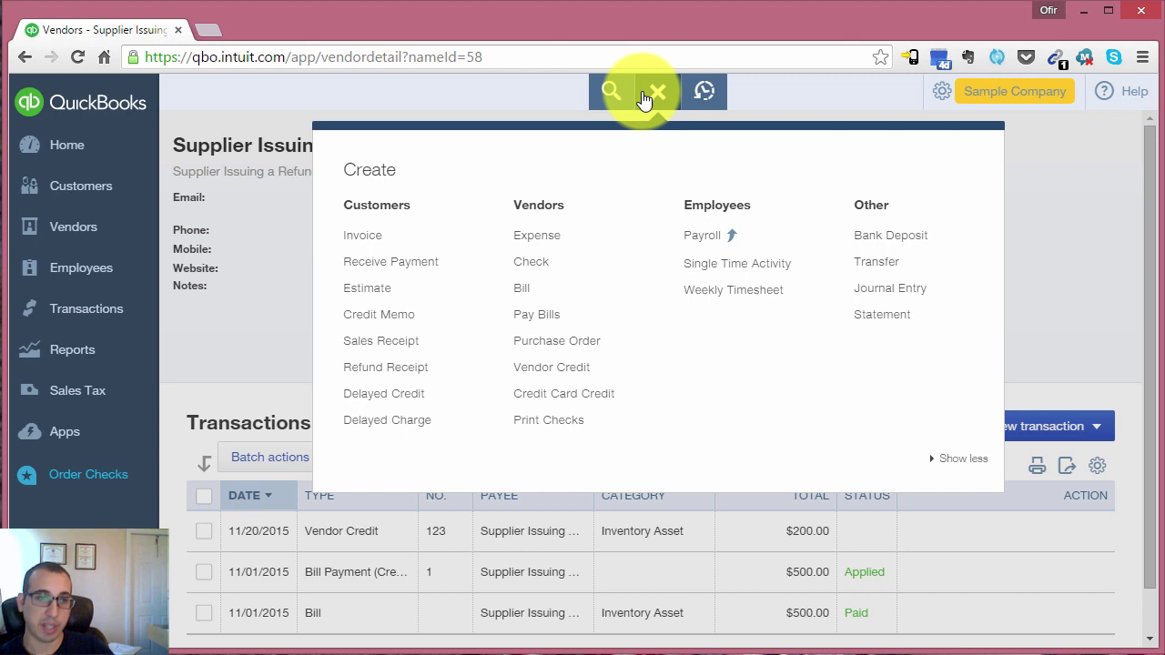
pyautogui.click(894, 241)
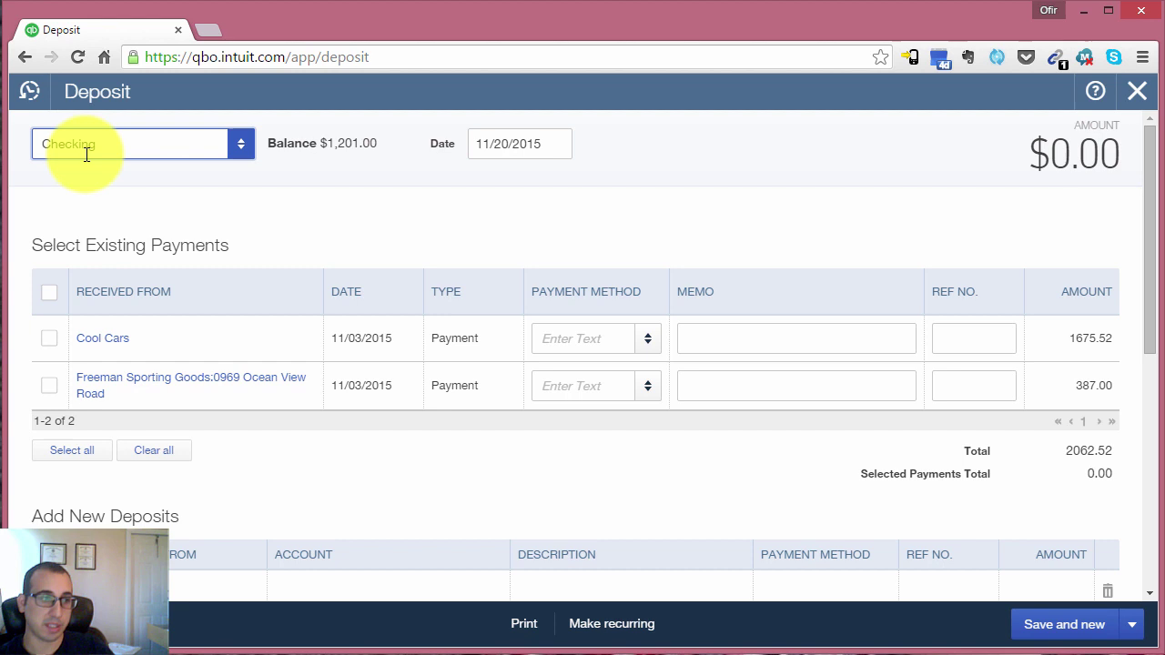
pyautogui.click(239, 149)
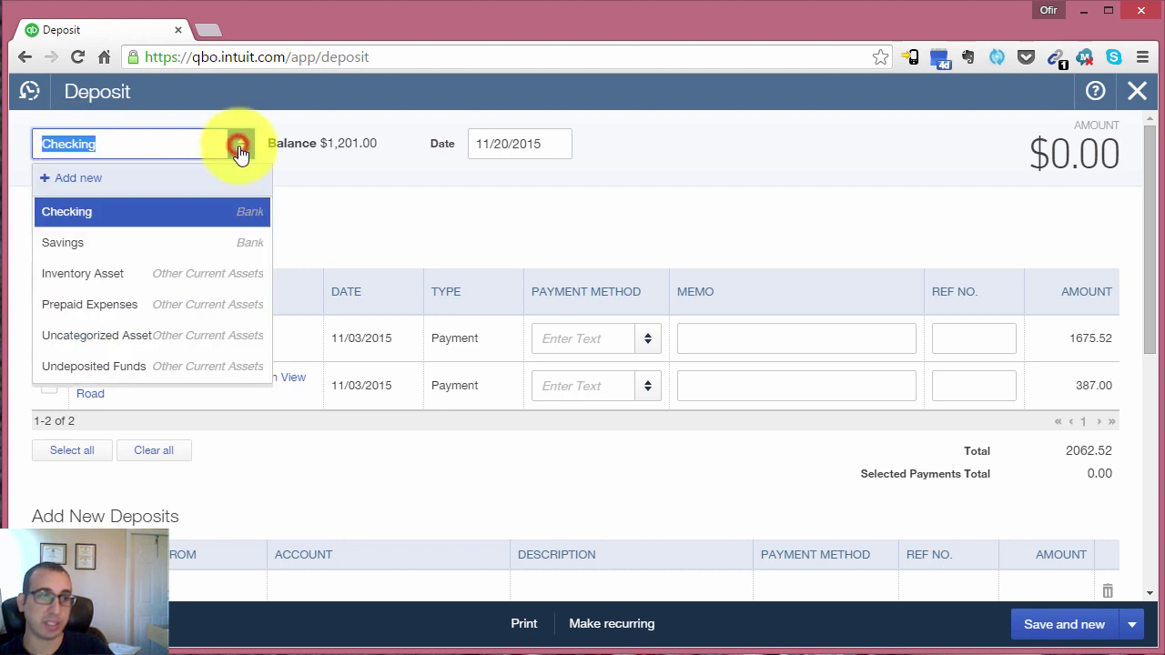
pyautogui.click(240, 153)
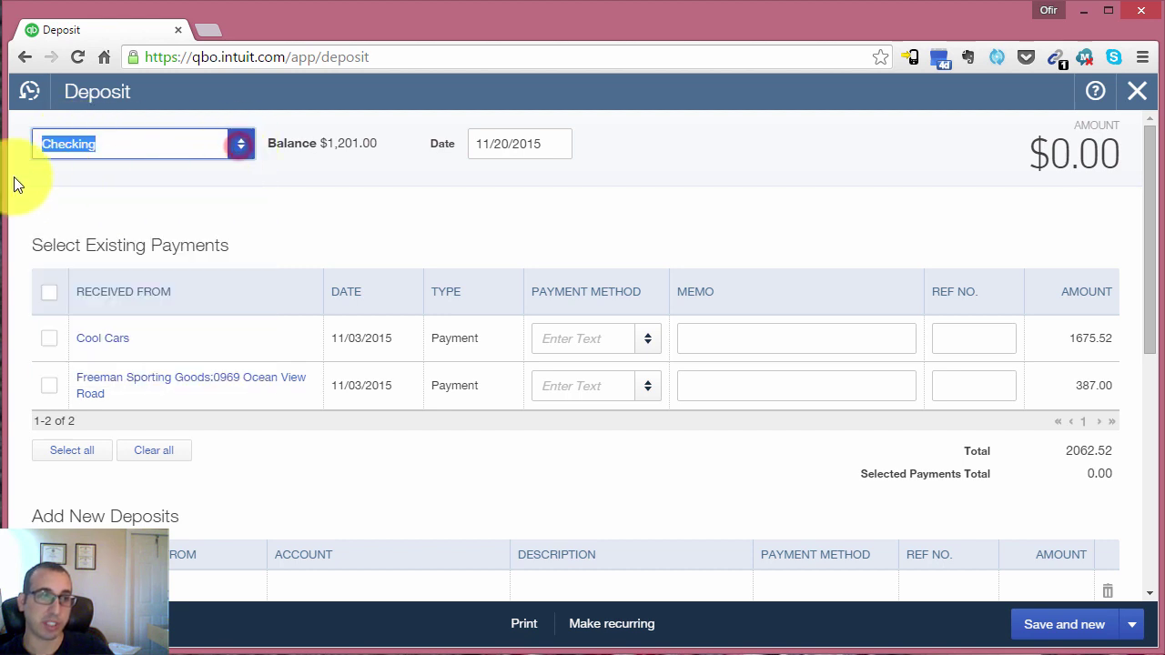
pyautogui.click(240, 149)
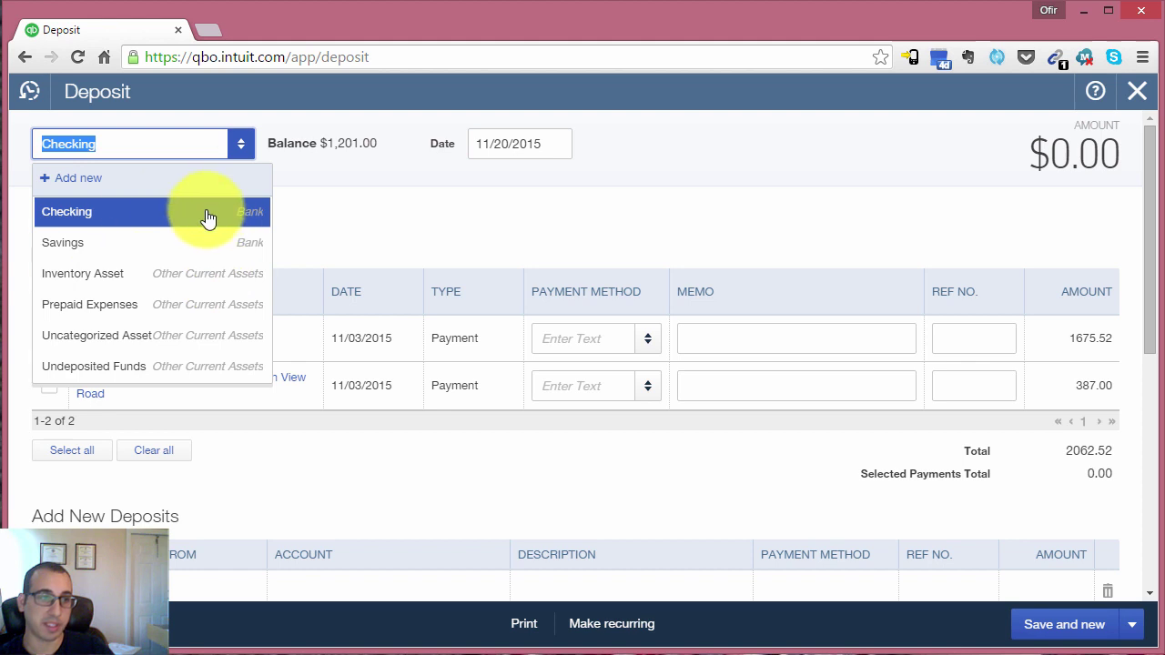
pyautogui.click(400, 227)
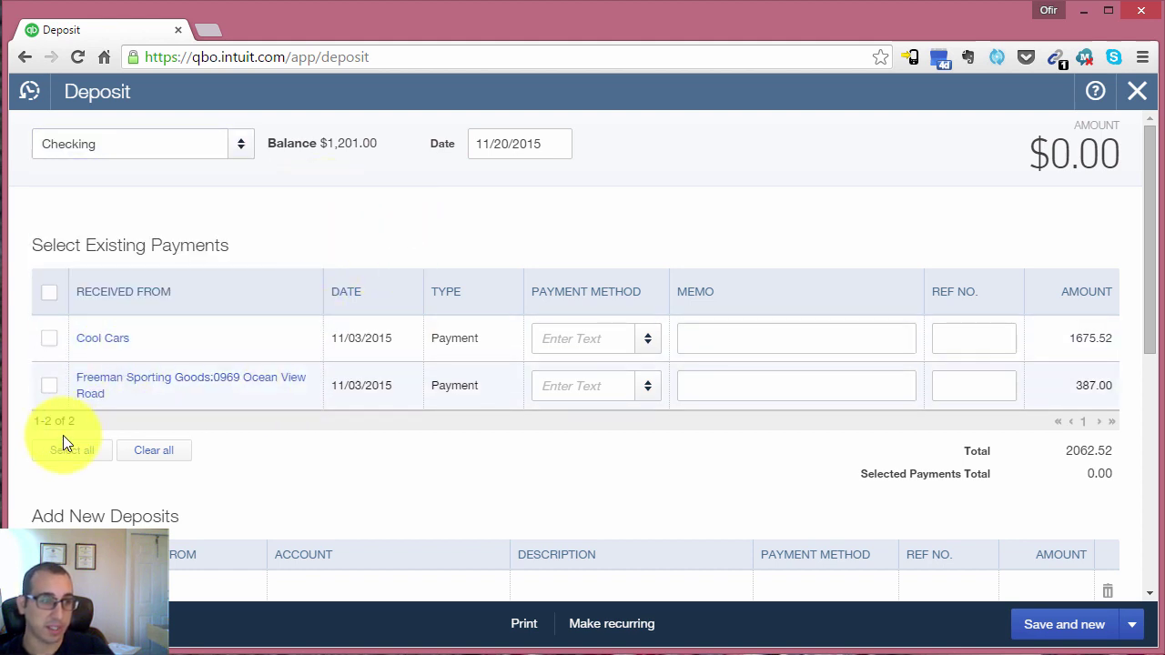
# - Set deposit line 1 to Supplier Issuing a Refund with account Accounts Payable (A/P)
pyautogui.scroll(-2, 172, 455)
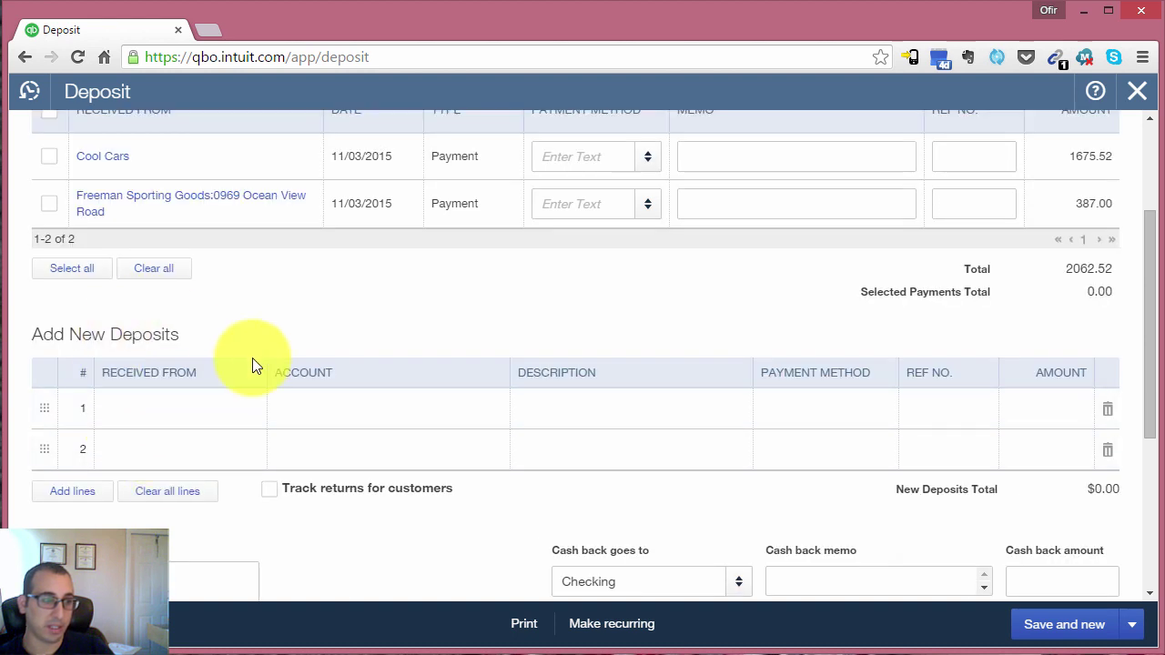
pyautogui.click(166, 408)
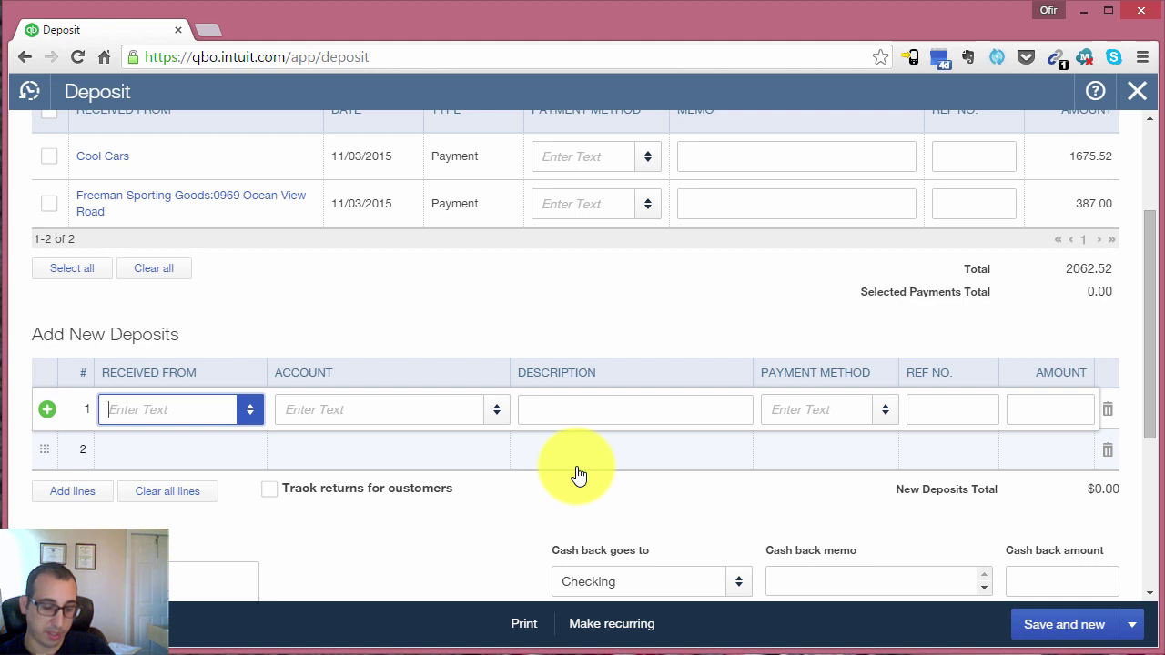
pyautogui.write('Supplier Issuing a Re')
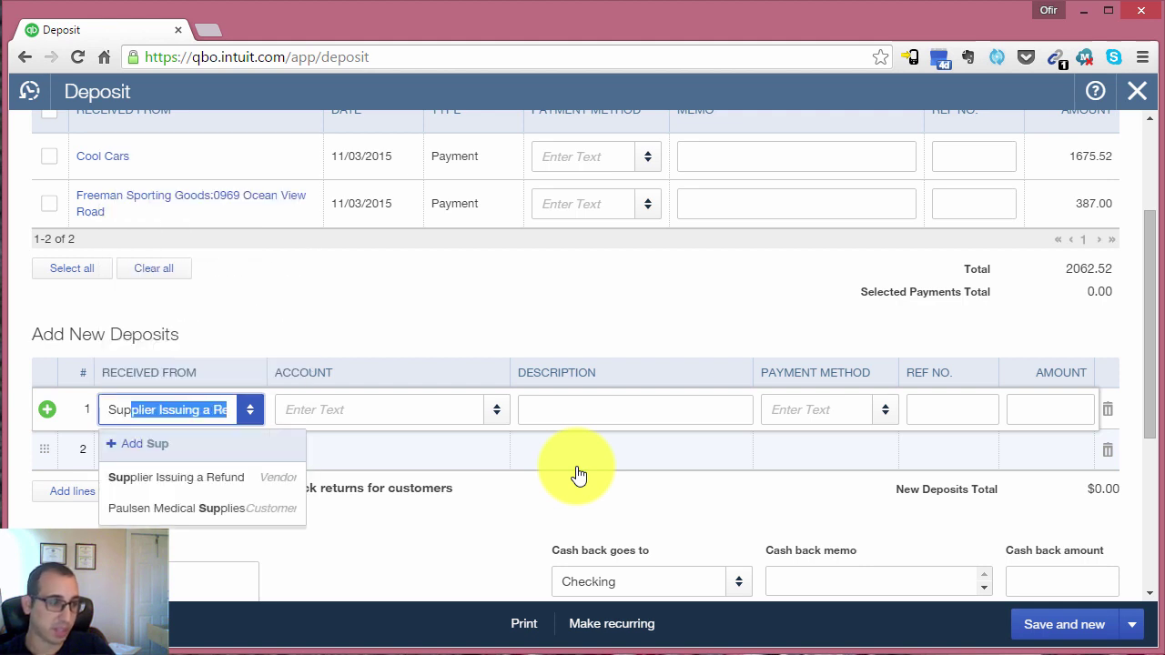
pyautogui.click(252, 475)
pyautogui.click(389, 409)
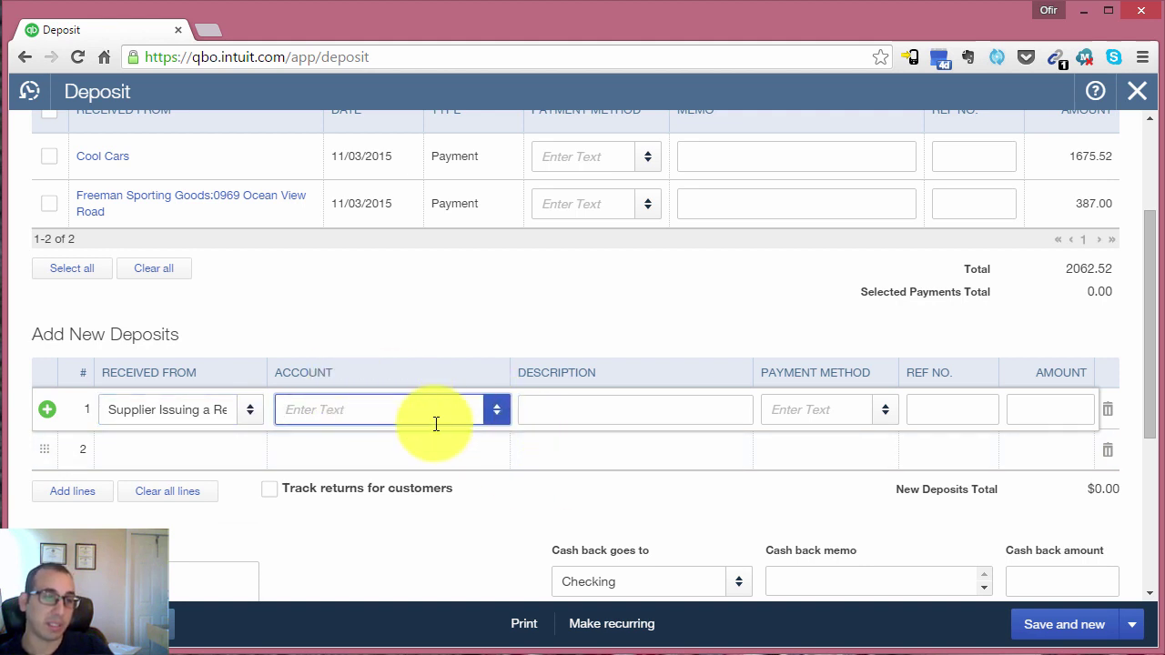
pyautogui.write('a')
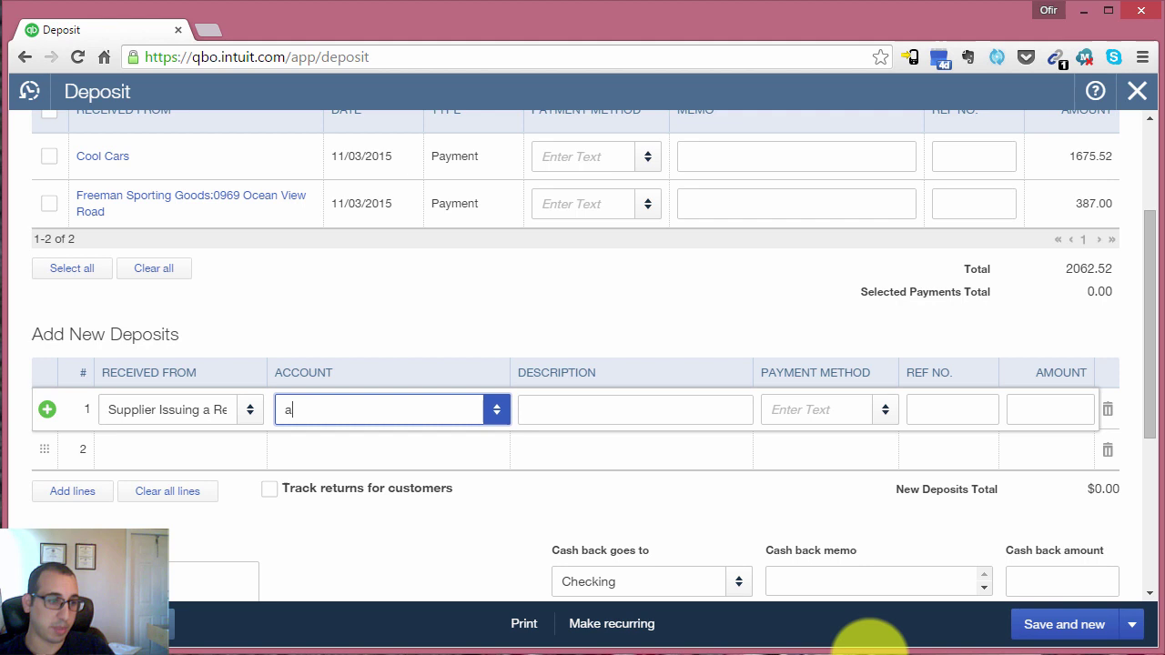
pyautogui.write('cc')
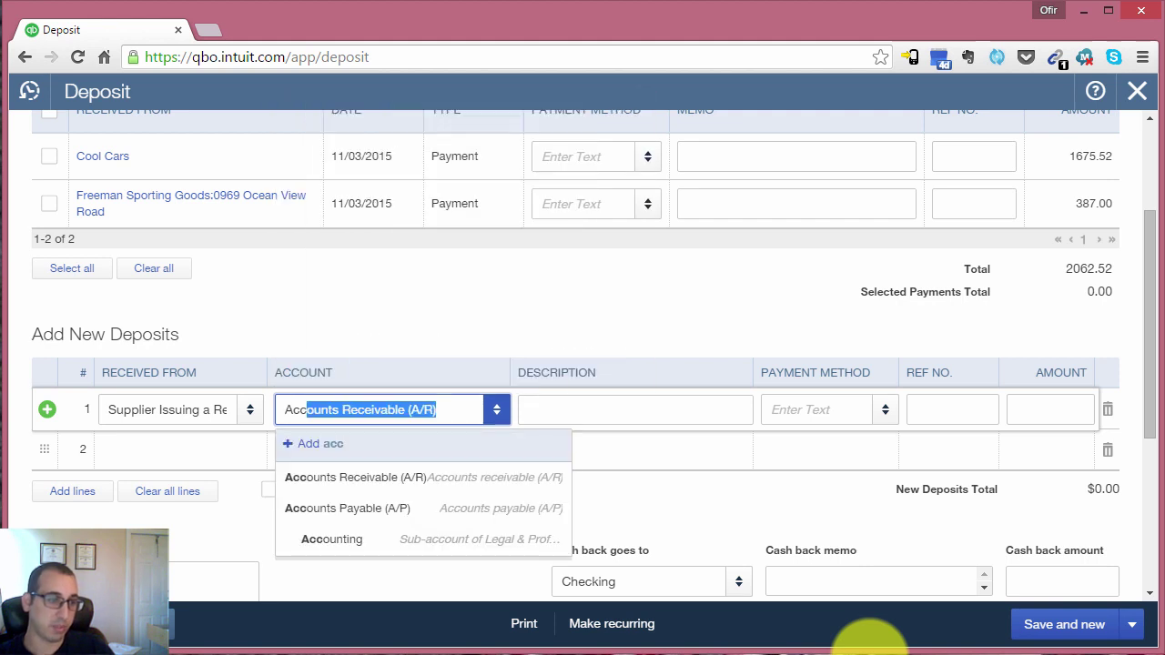
pyautogui.click(385, 507)
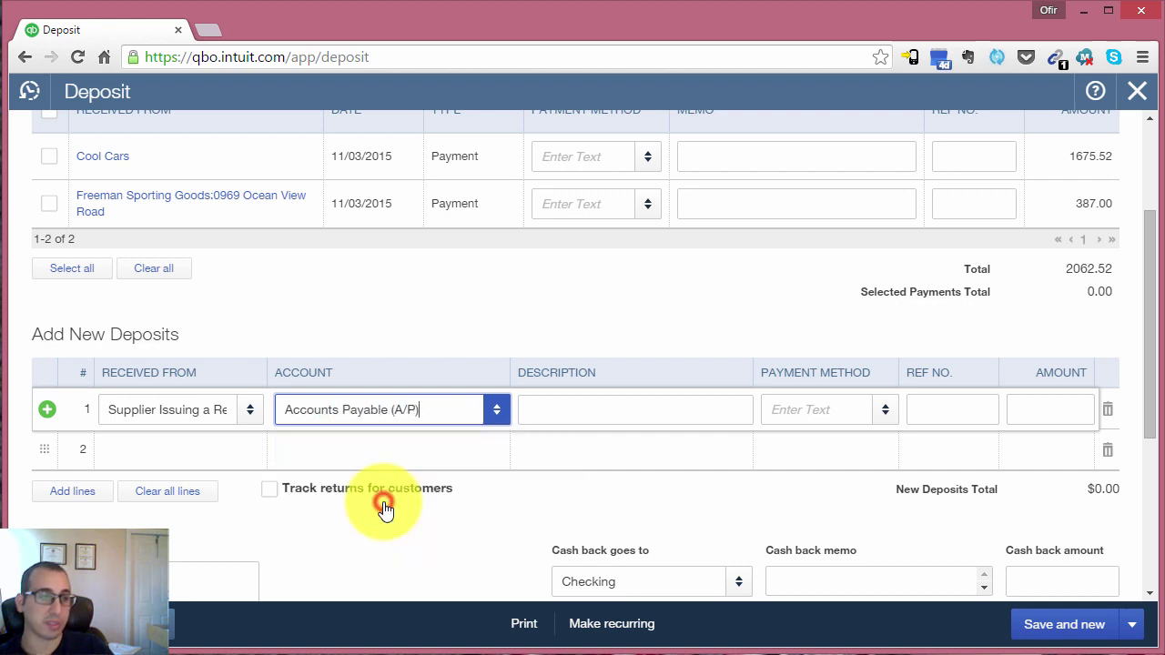
# - Enter 200 as the line amount, making the New Deposits total $200.00
pyautogui.click(585, 412)
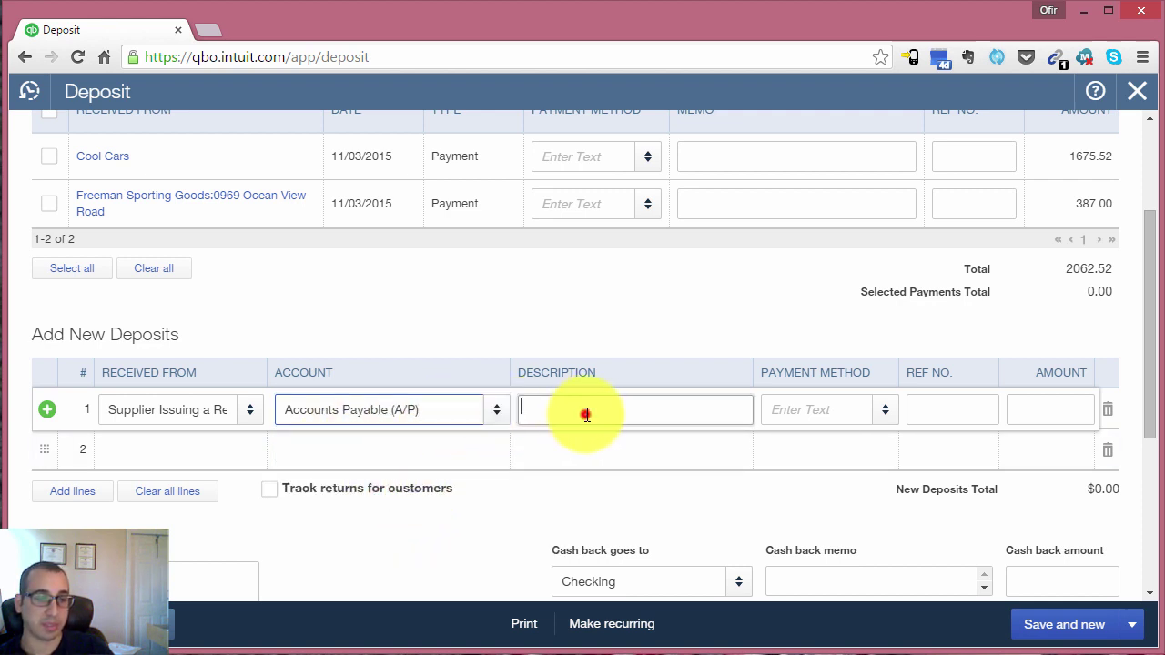
pyautogui.press('Tab')
pyautogui.press('Tab')
pyautogui.press('Tab')
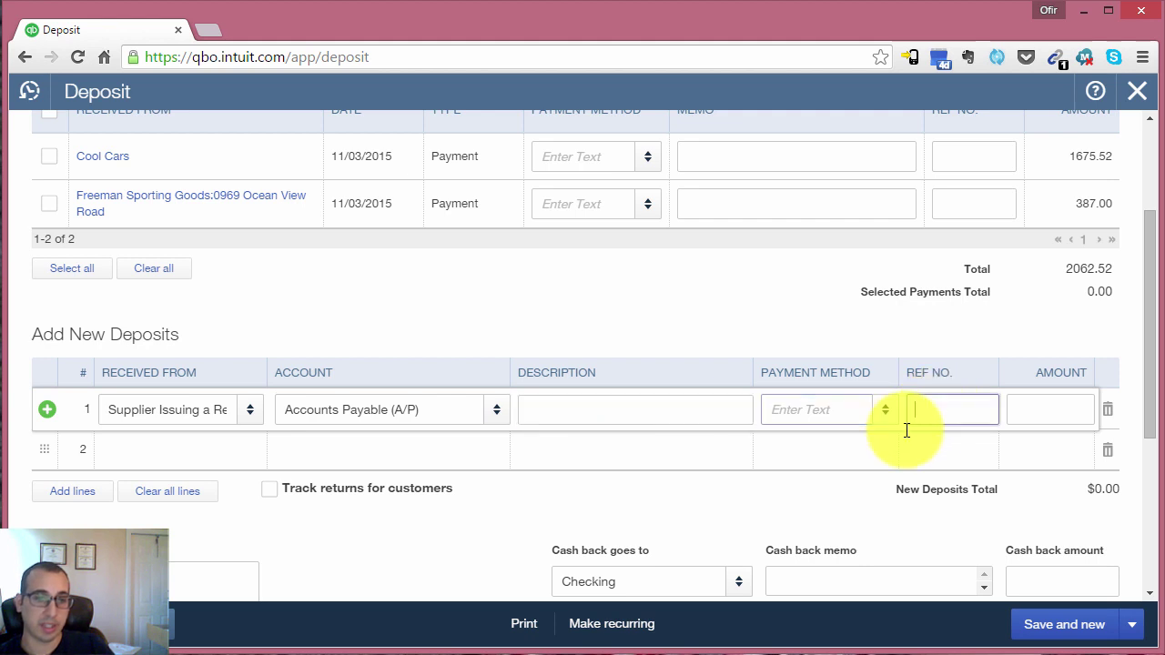
pyautogui.write('200')
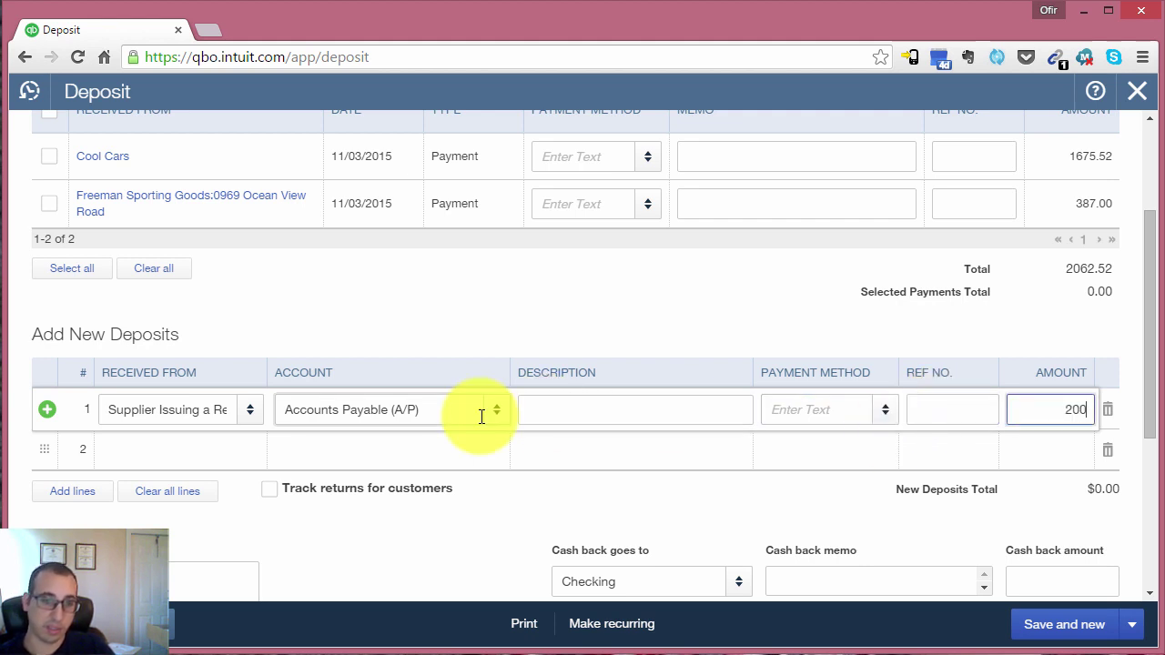
pyautogui.press('Tab')
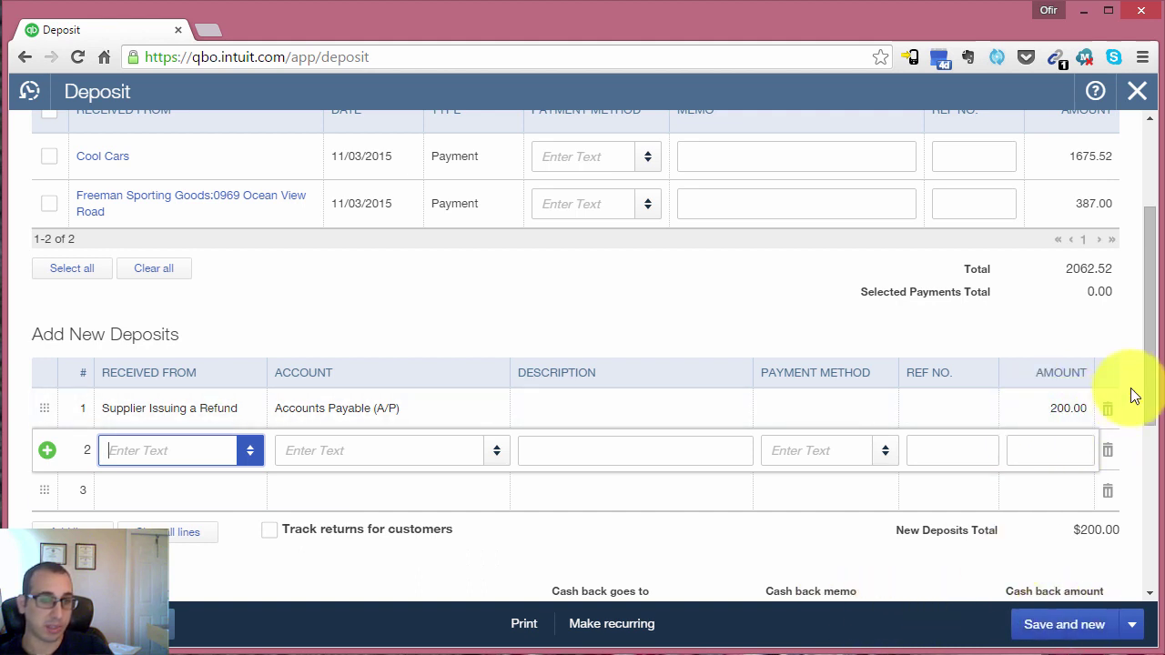
# - Change the $200.00 deposit's date to 11/29/2015
pyautogui.moveTo(1156, 407); pyautogui.dragTo(1152, 307)
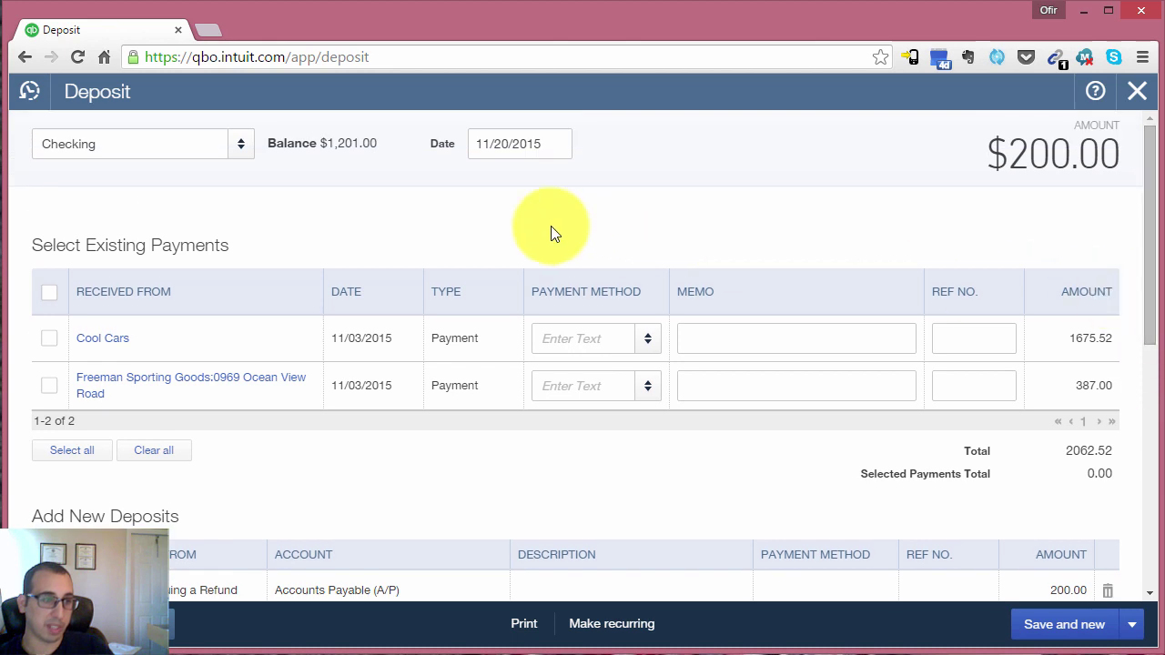
pyautogui.moveTo(541, 147); pyautogui.dragTo(436, 136)
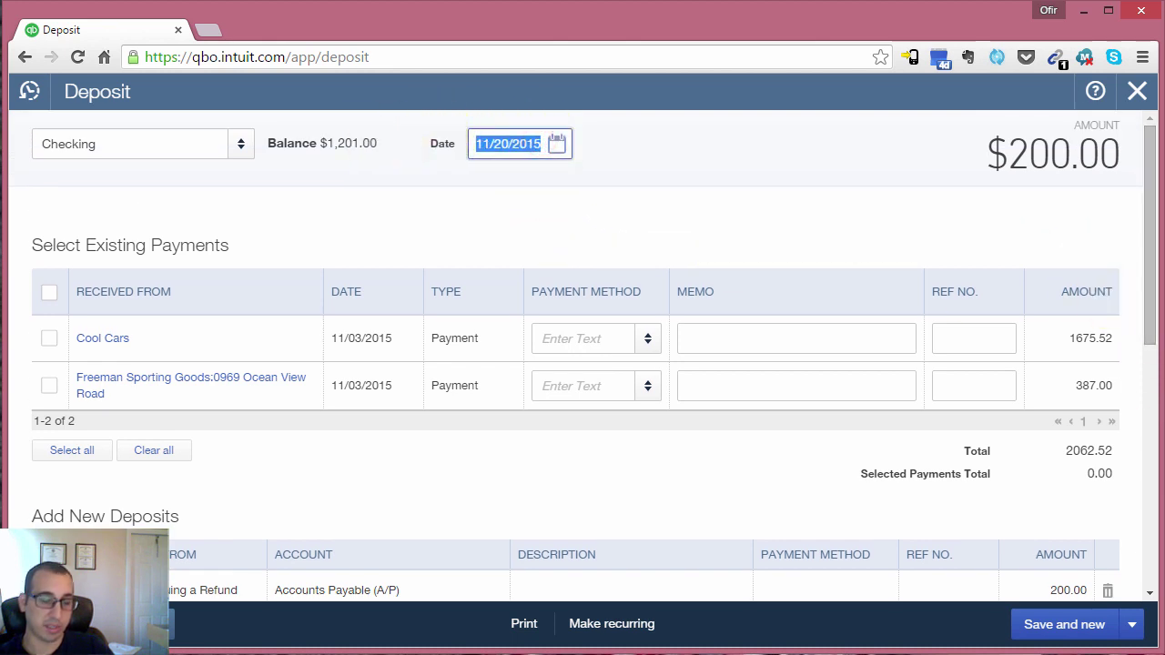
pyautogui.write('11/29')
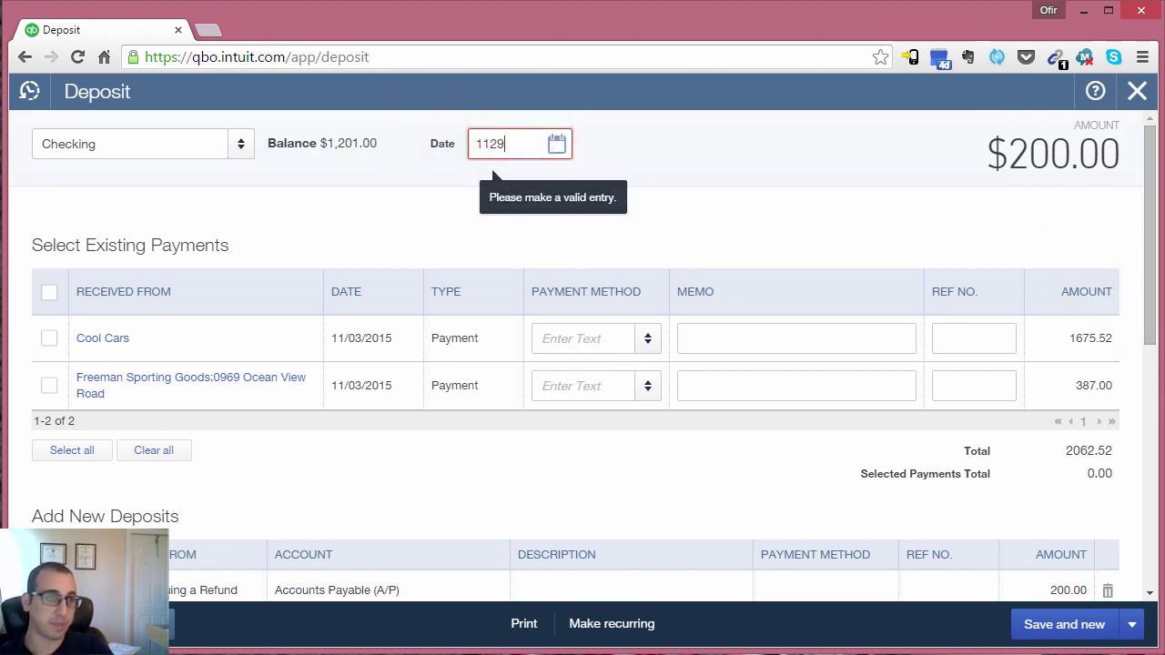
pyautogui.press('Tab')
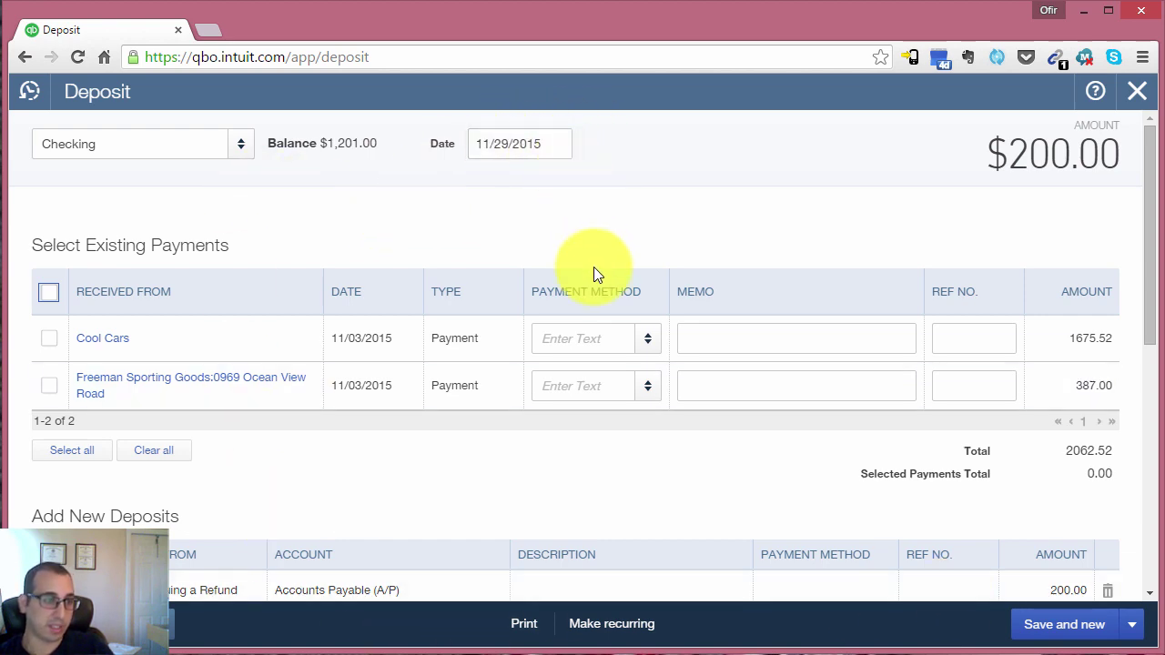
# - Save and close the deposit, then go to the Transactions menu
pyautogui.scroll(-2, 592, 273)
pyautogui.scroll(-1, 592, 288)
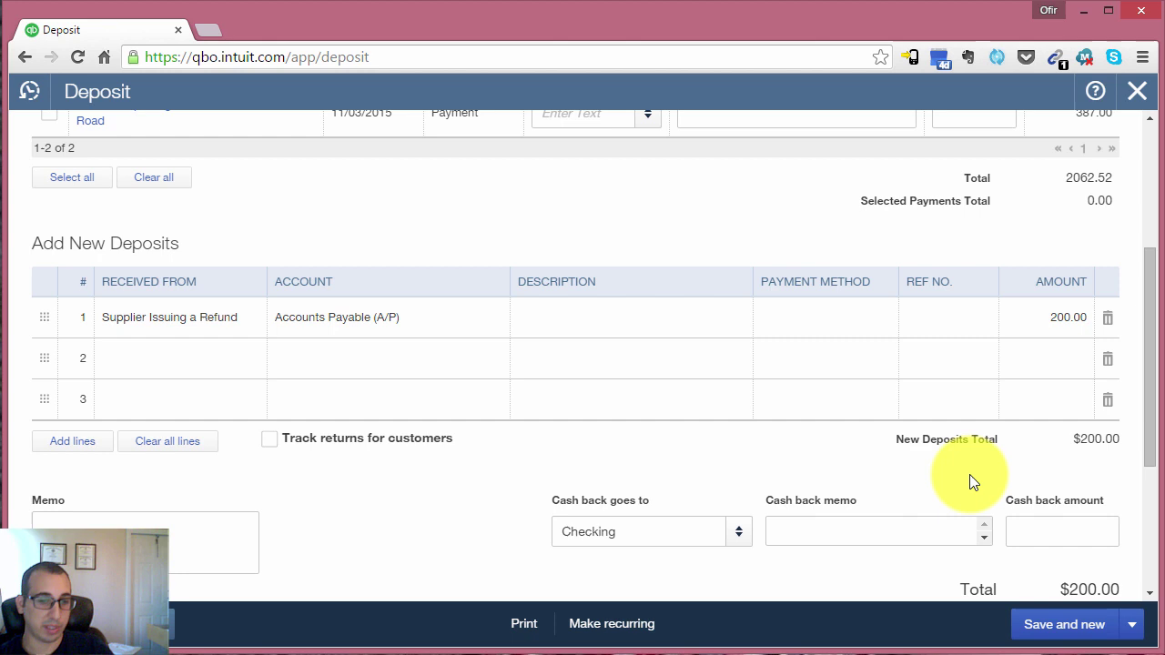
pyautogui.scroll(-2, 1146, 512)
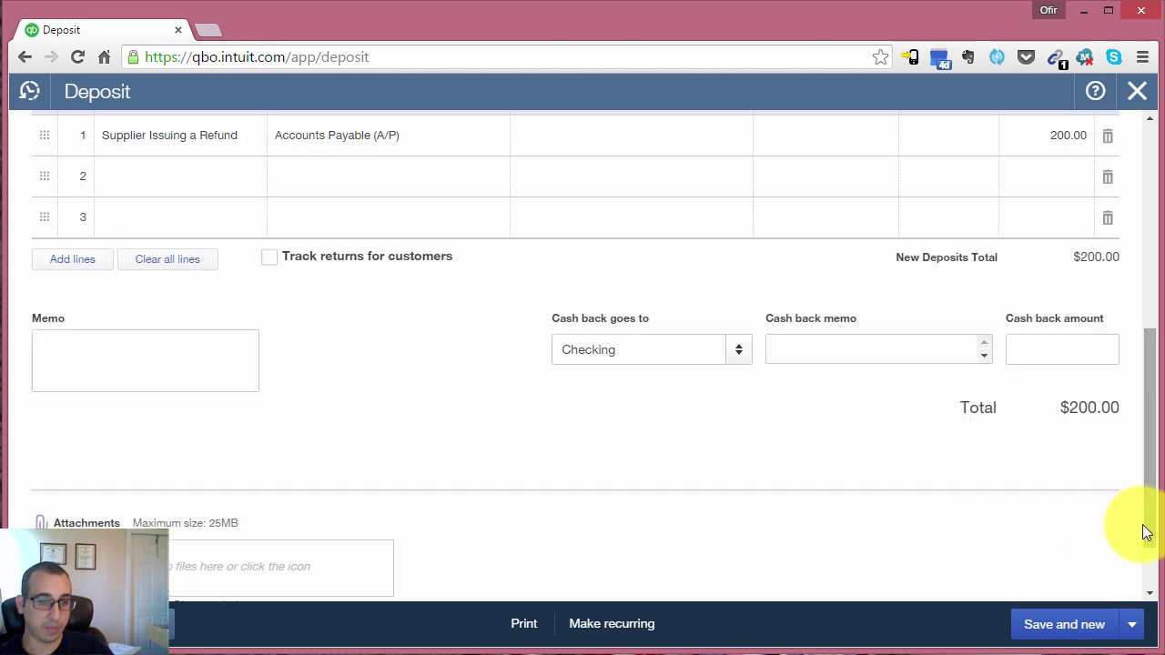
pyautogui.click(1144, 634)
pyautogui.click(1096, 605)
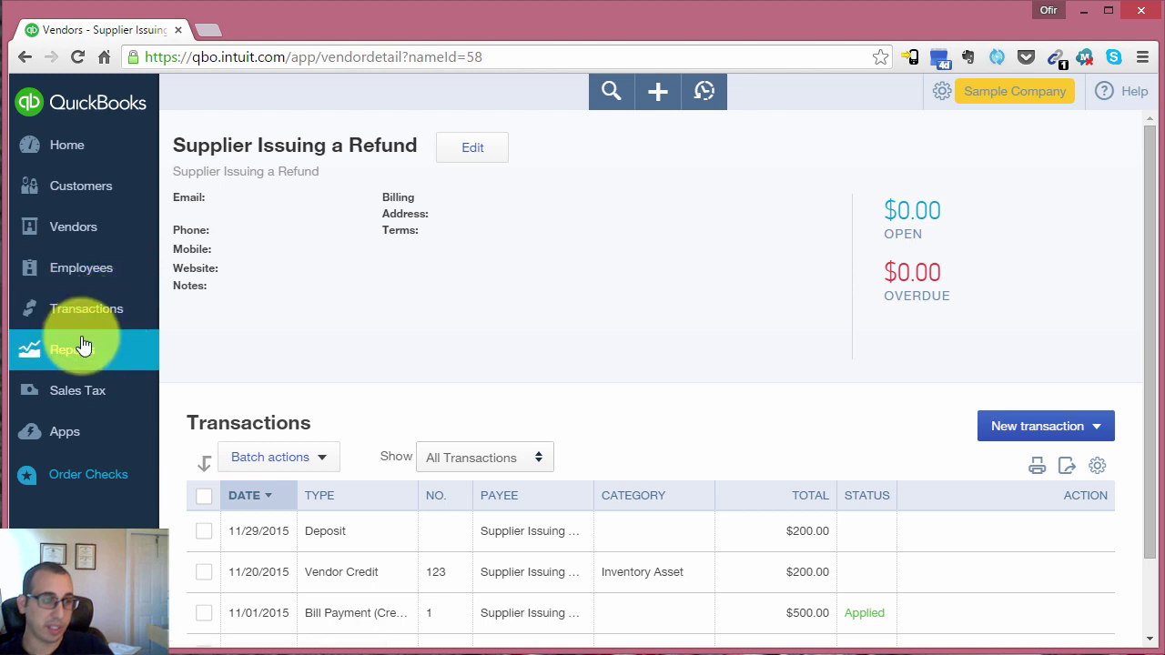
pyautogui.click(109, 314)
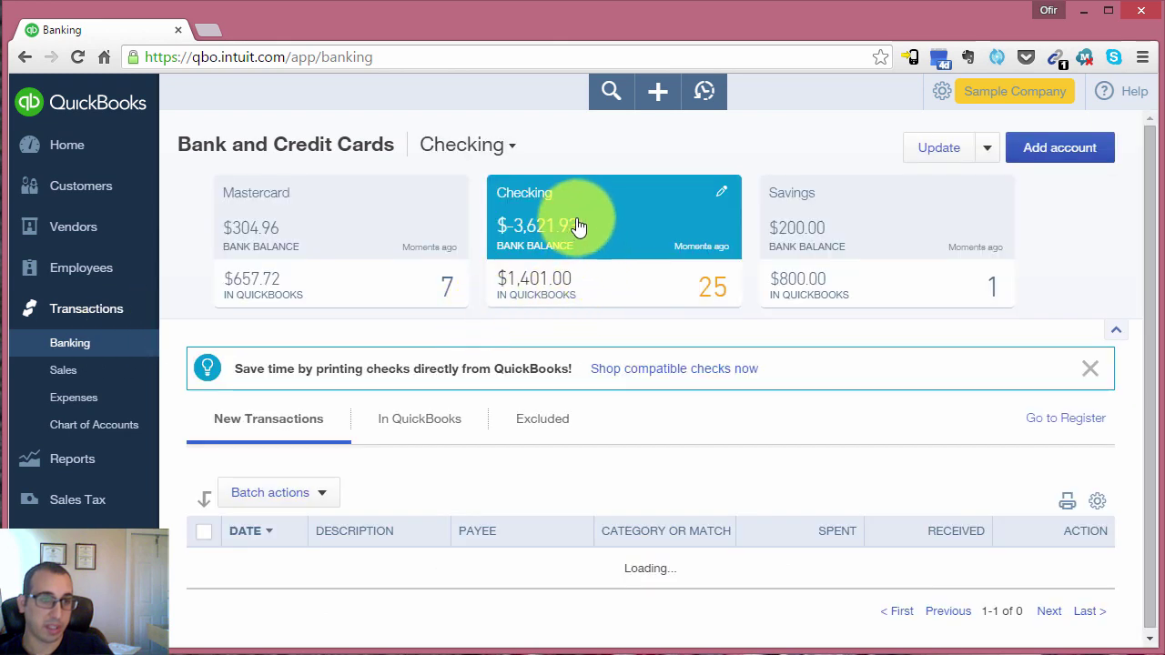
# - Match the 11/29/2015 A Rental $200.00 bank-feed line to the deposit, then go to Vendors
pyautogui.click(1150, 239)
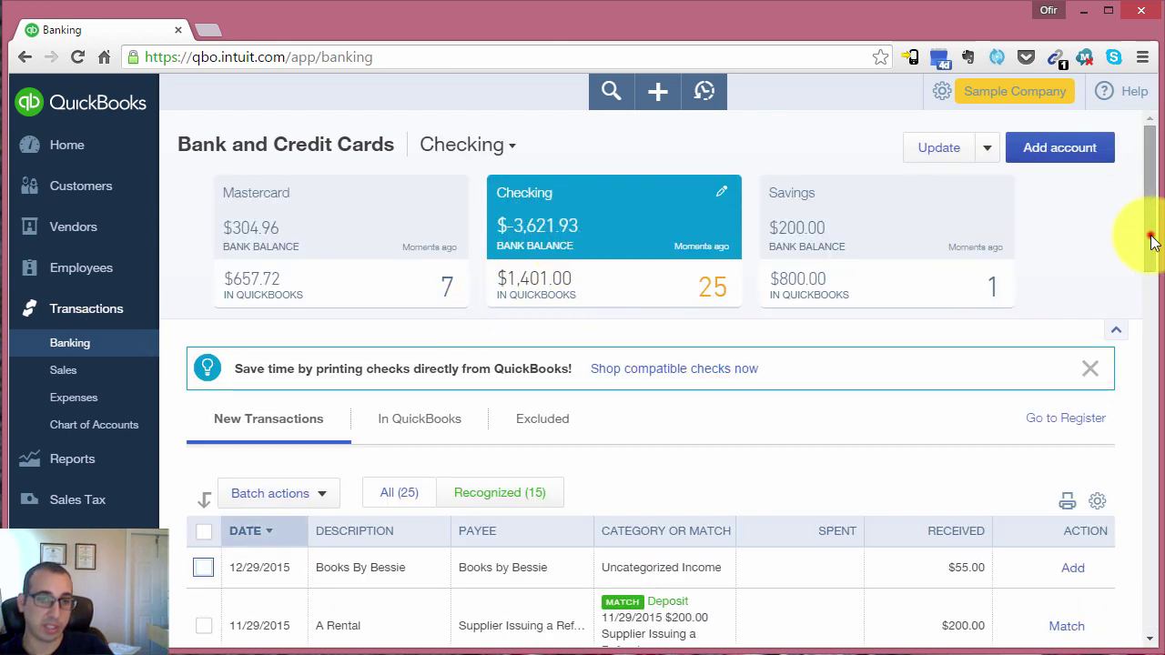
pyautogui.scroll(-2, 1151, 238)
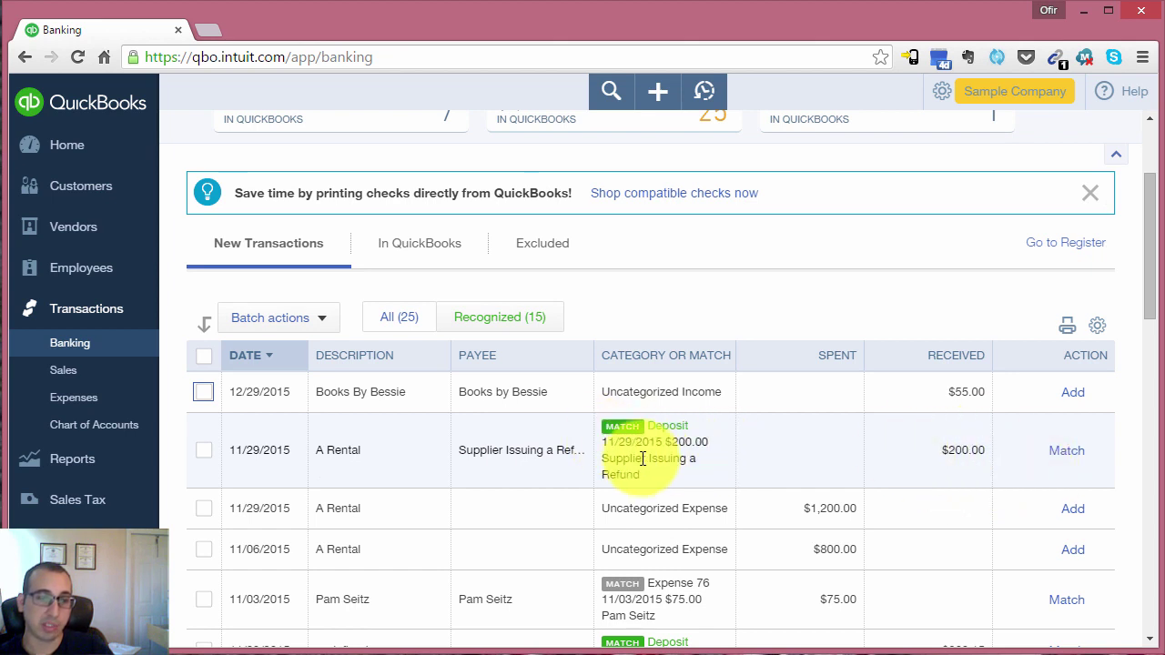
pyautogui.moveTo(461, 450); pyautogui.dragTo(592, 460)
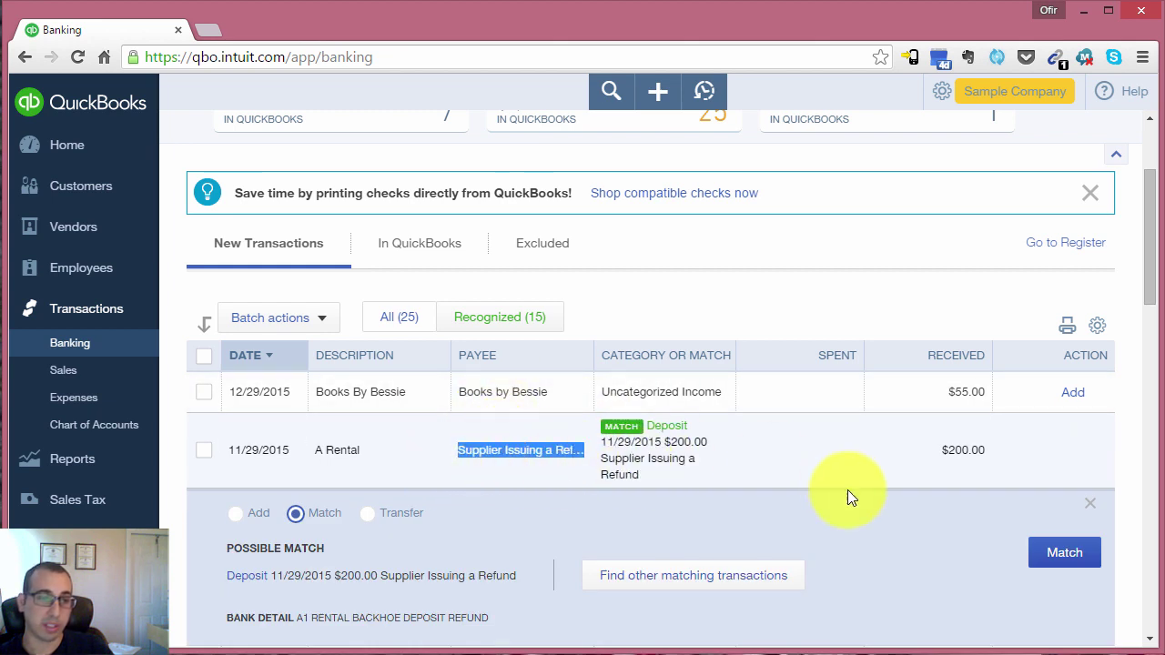
pyautogui.scroll(-1, 864, 472)
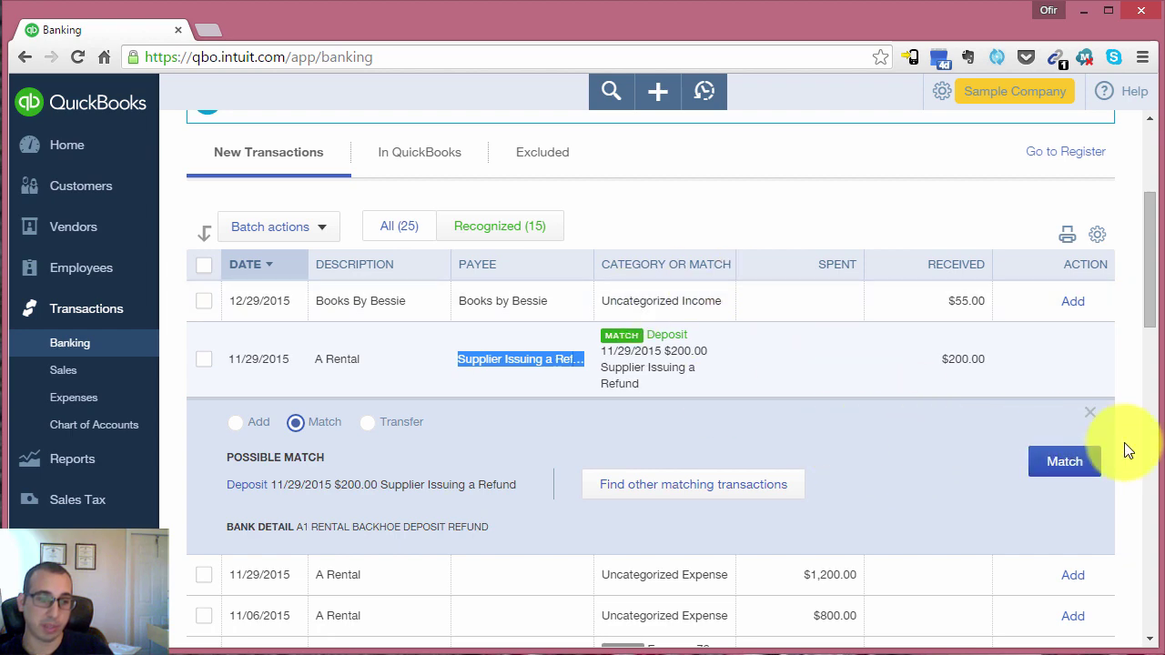
pyautogui.click(1053, 462)
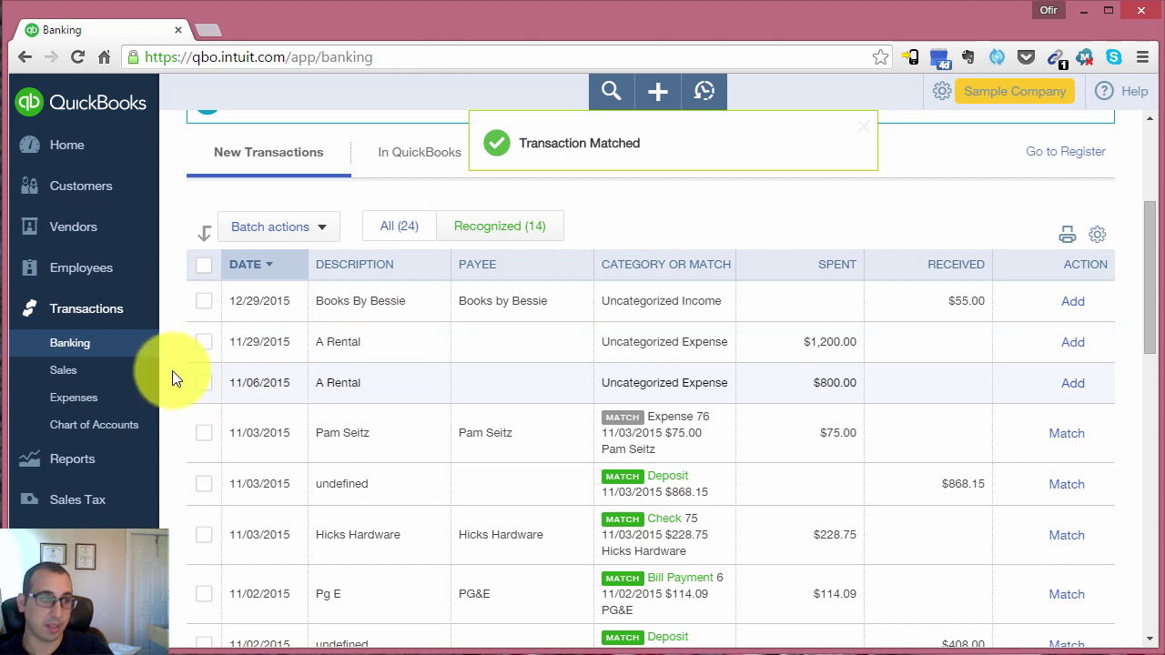
pyautogui.click(67, 230)
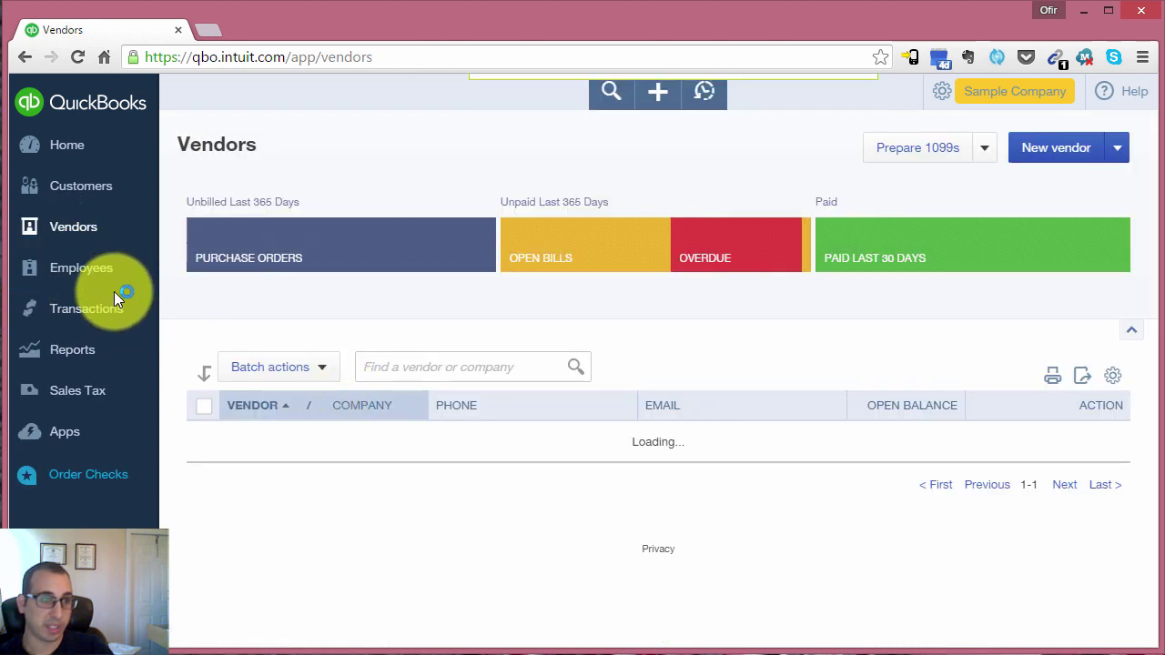
# - Open Supplier Issuing a Refund's vendor record and review its open balance
pyautogui.scroll(-15, 460, 307)
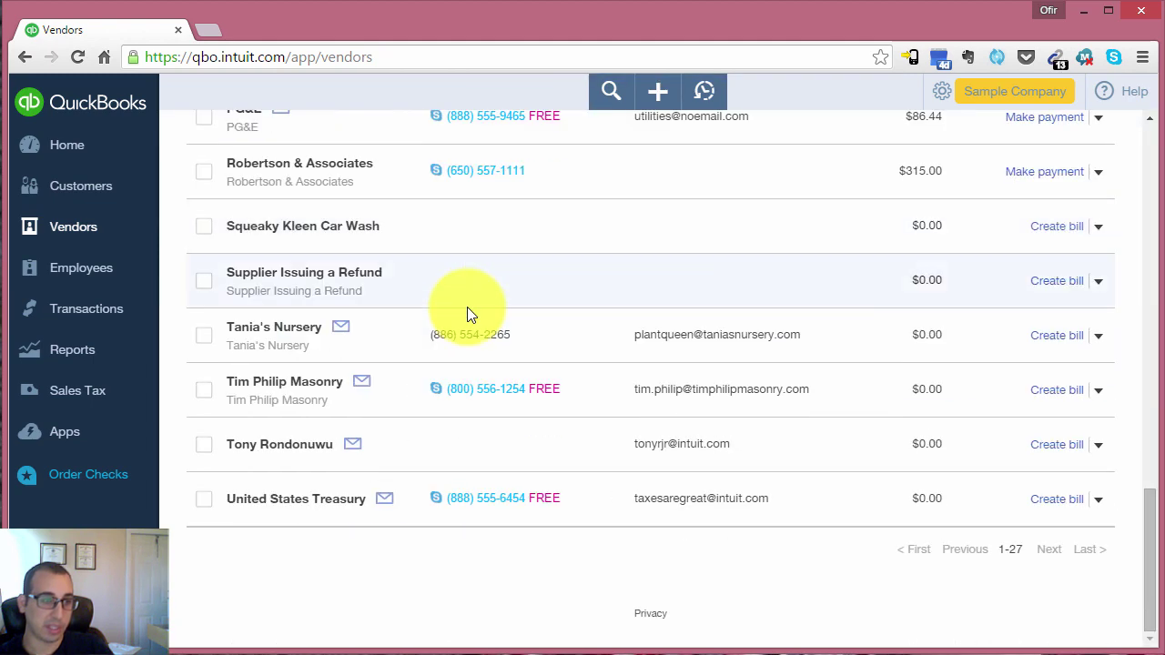
pyautogui.click(338, 278)
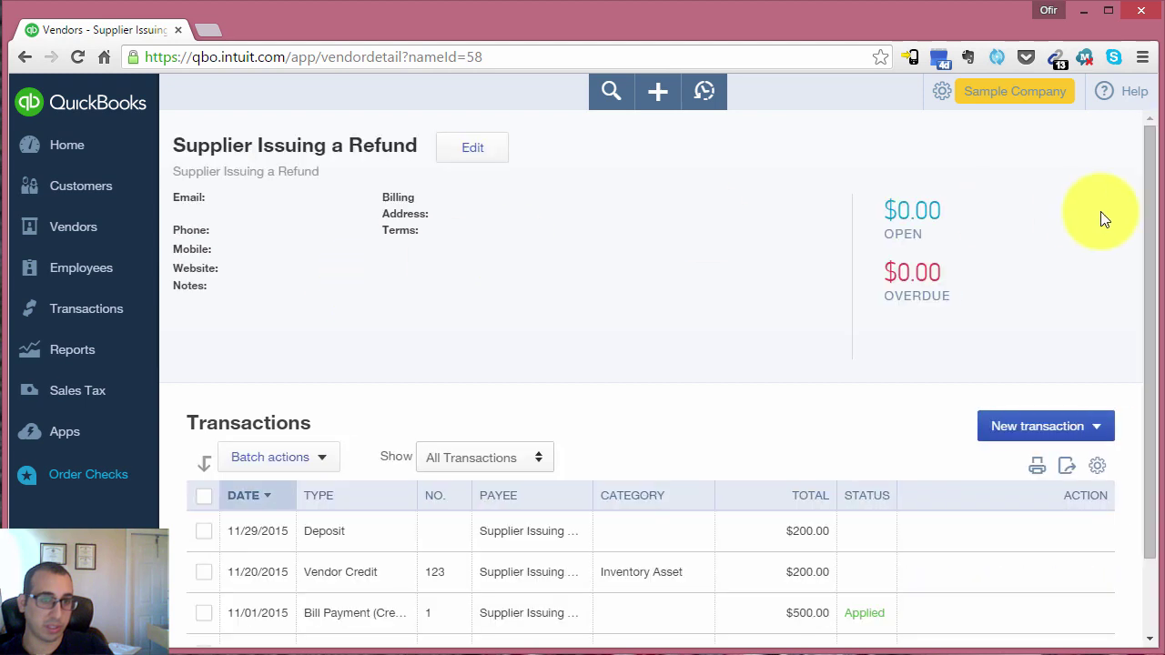
pyautogui.moveTo(875, 210); pyautogui.dragTo(962, 218)
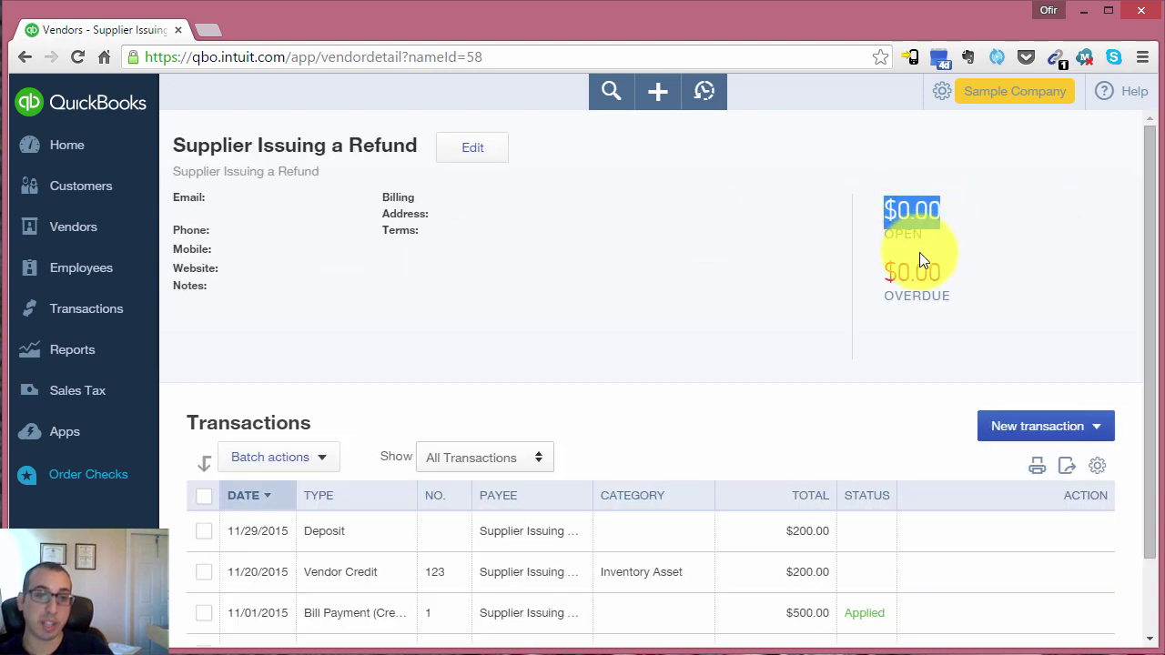
pyautogui.scroll(-2, 879, 369)
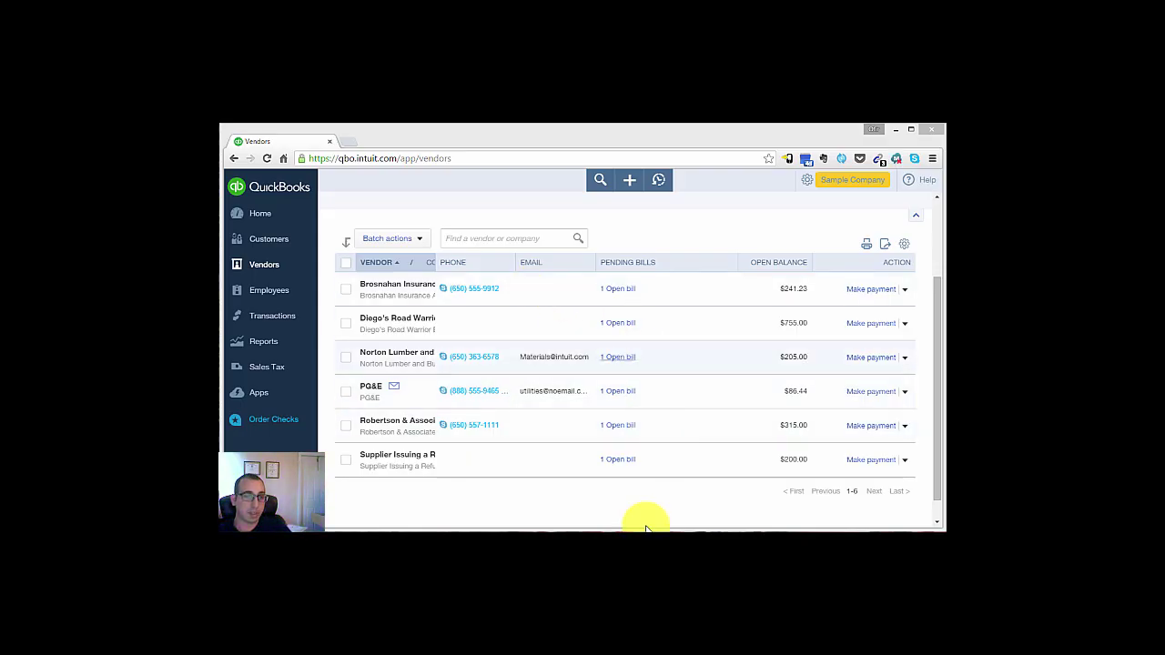
# - Reload the full Vendors list without creating anything
pyautogui.moveTo(940, 403); pyautogui.dragTo(929, 317)
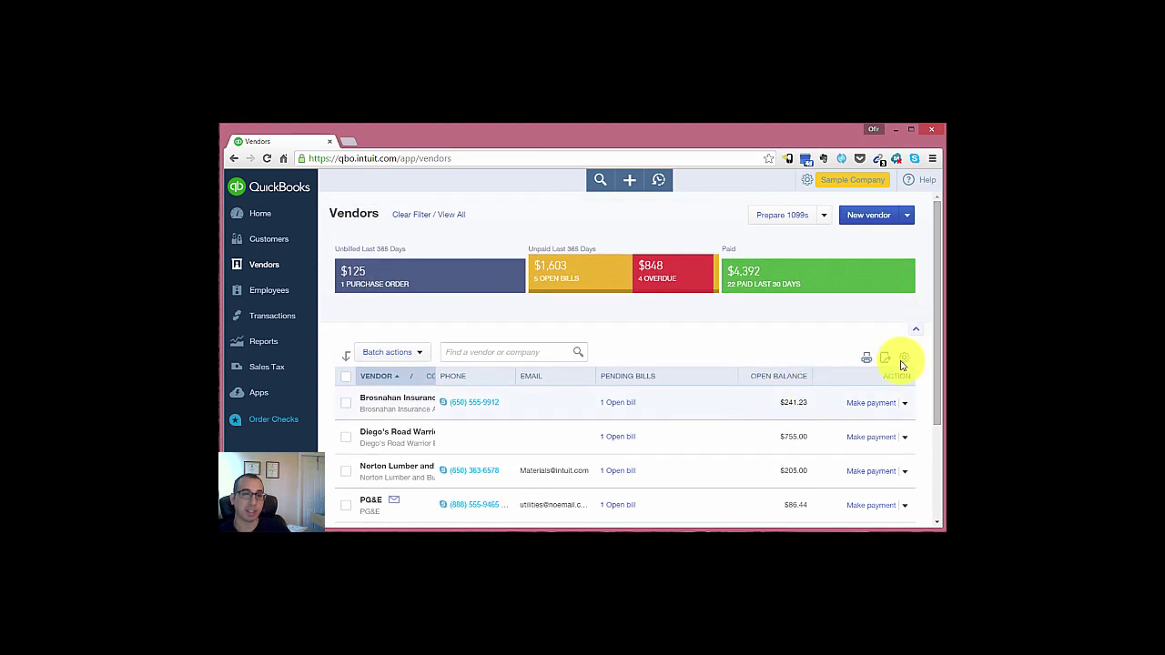
pyautogui.moveTo(935, 370); pyautogui.dragTo(915, 397)
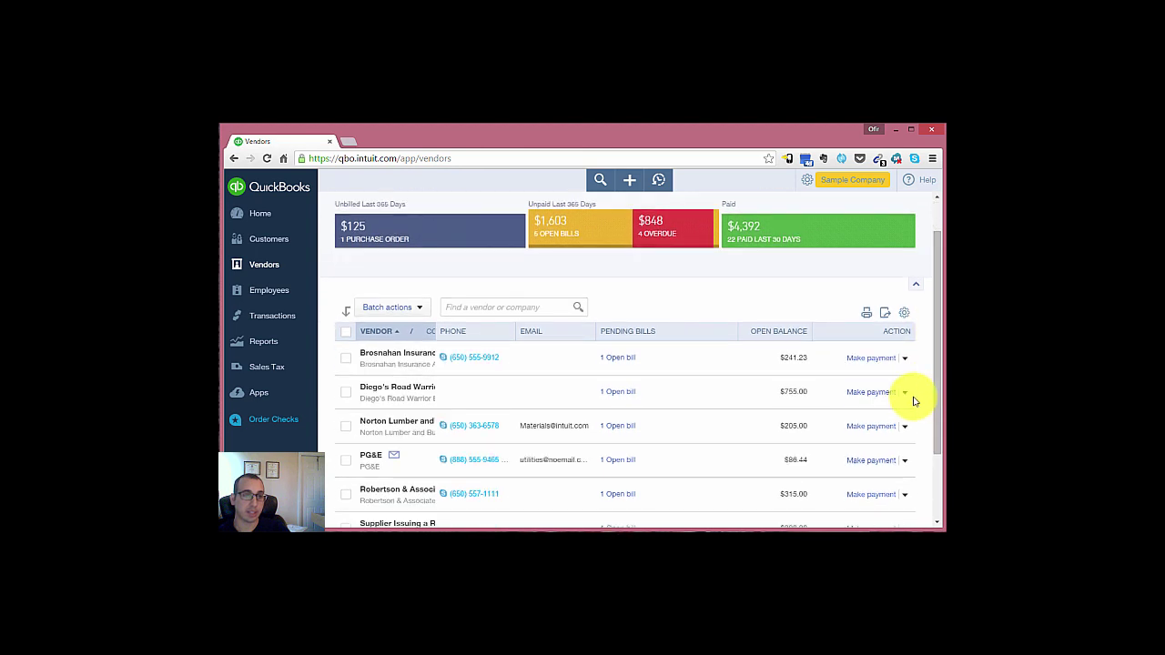
pyautogui.click(637, 180)
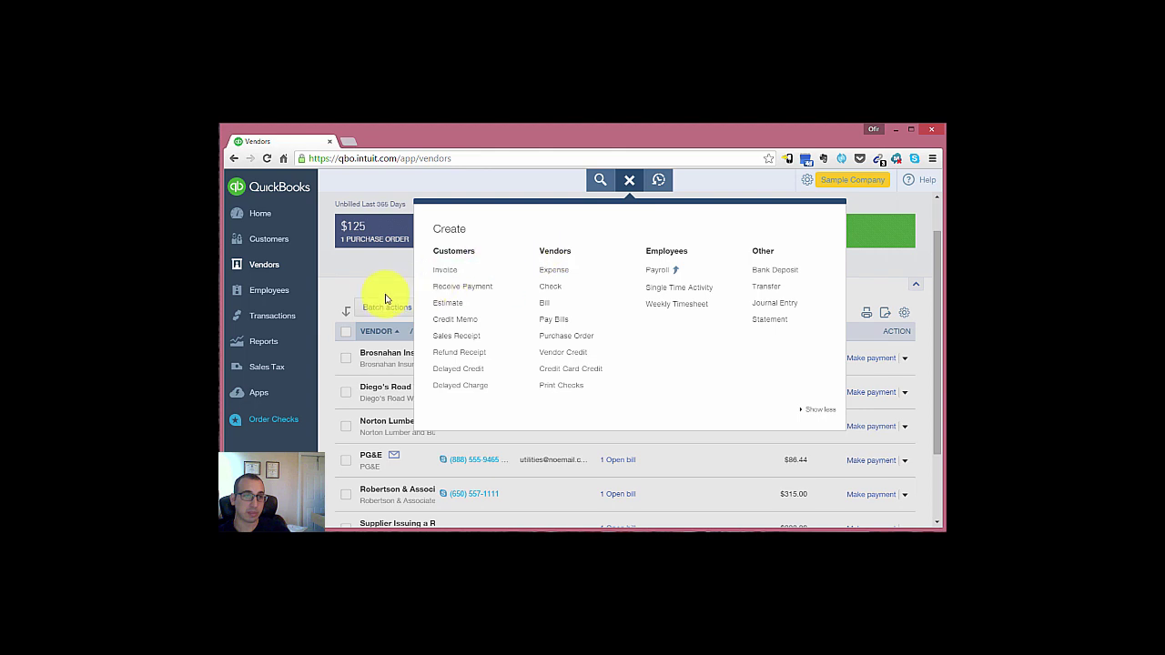
pyautogui.click(359, 259)
pyautogui.click(575, 238)
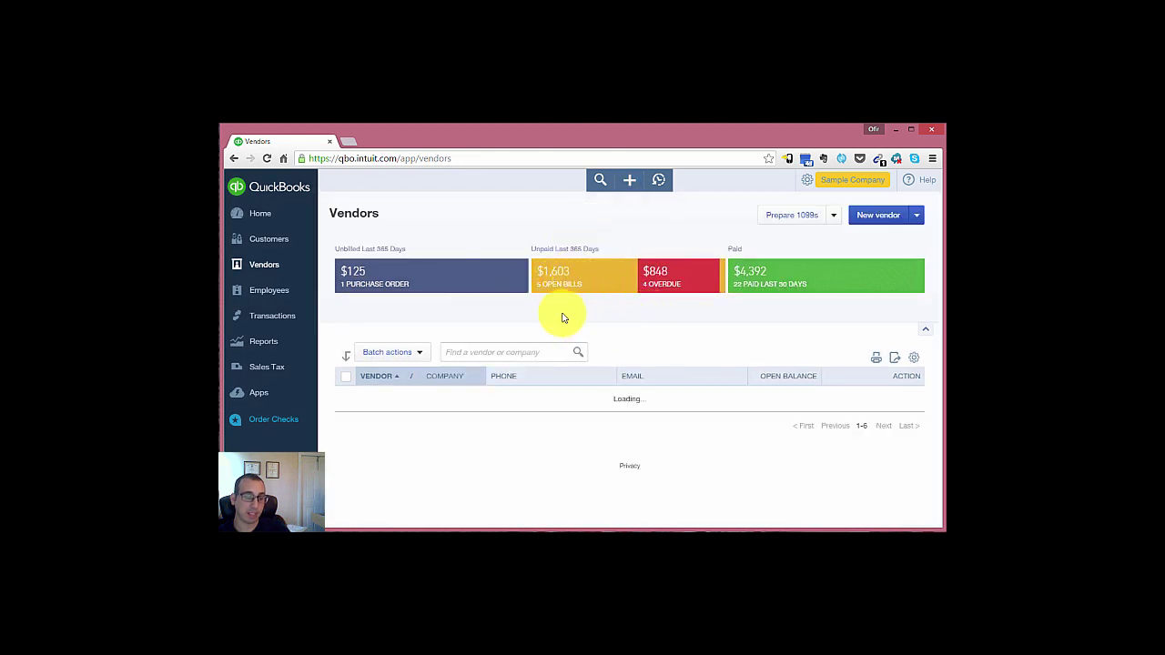
pyautogui.scroll(-4, 604, 396)
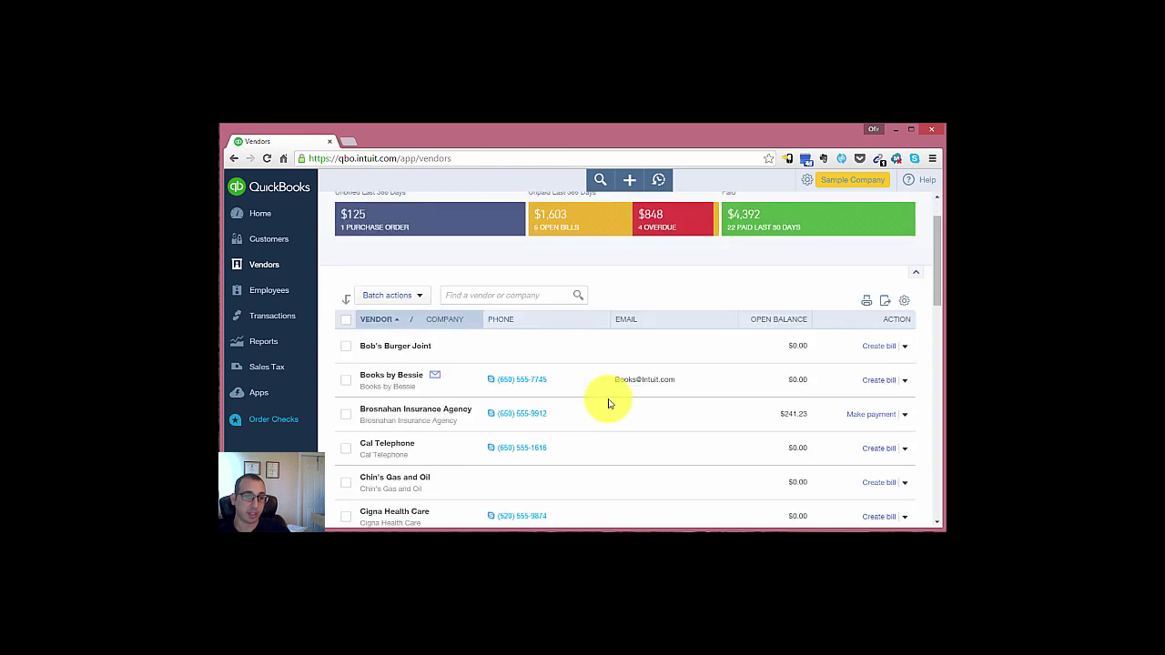
pyautogui.scroll(-2, 625, 409)
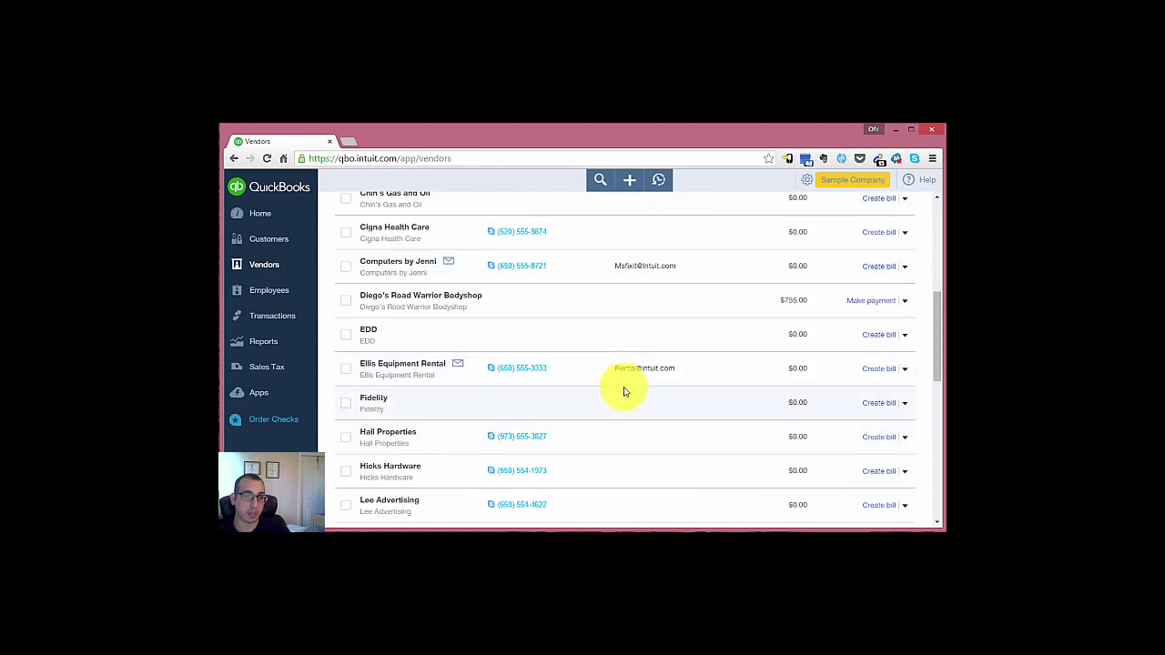
pyautogui.scroll(5, 625, 393)
# - Filter vendors to open bills and open Supplier Issuing a Refund's open bill
pyautogui.click(588, 284)
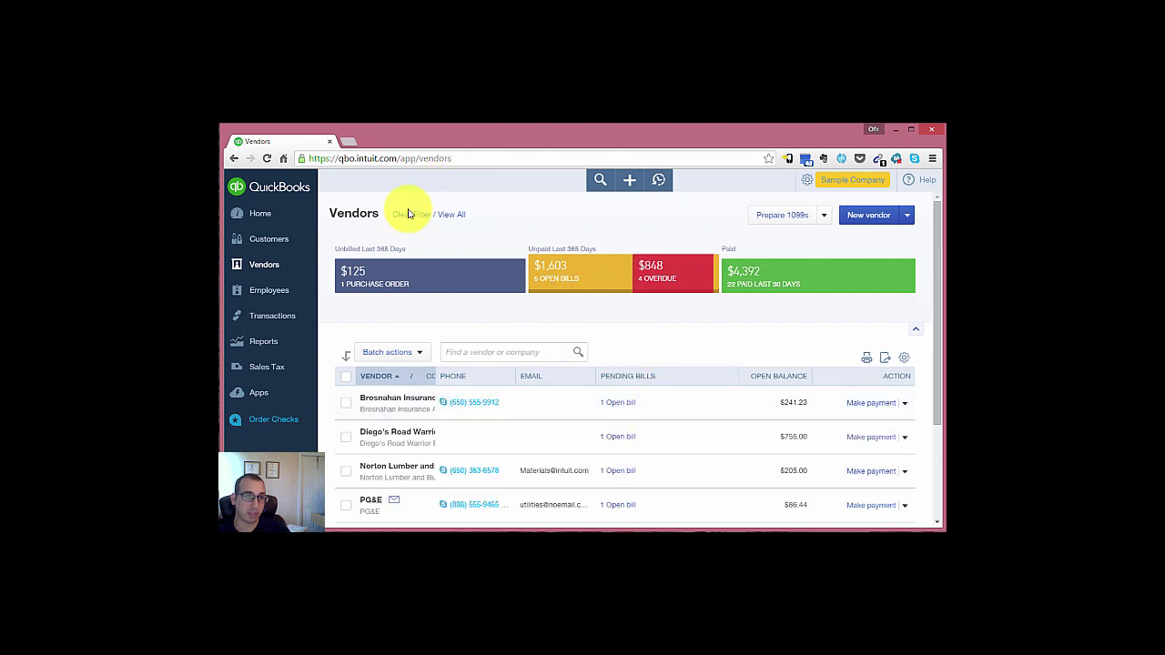
pyautogui.scroll(-2, 698, 394)
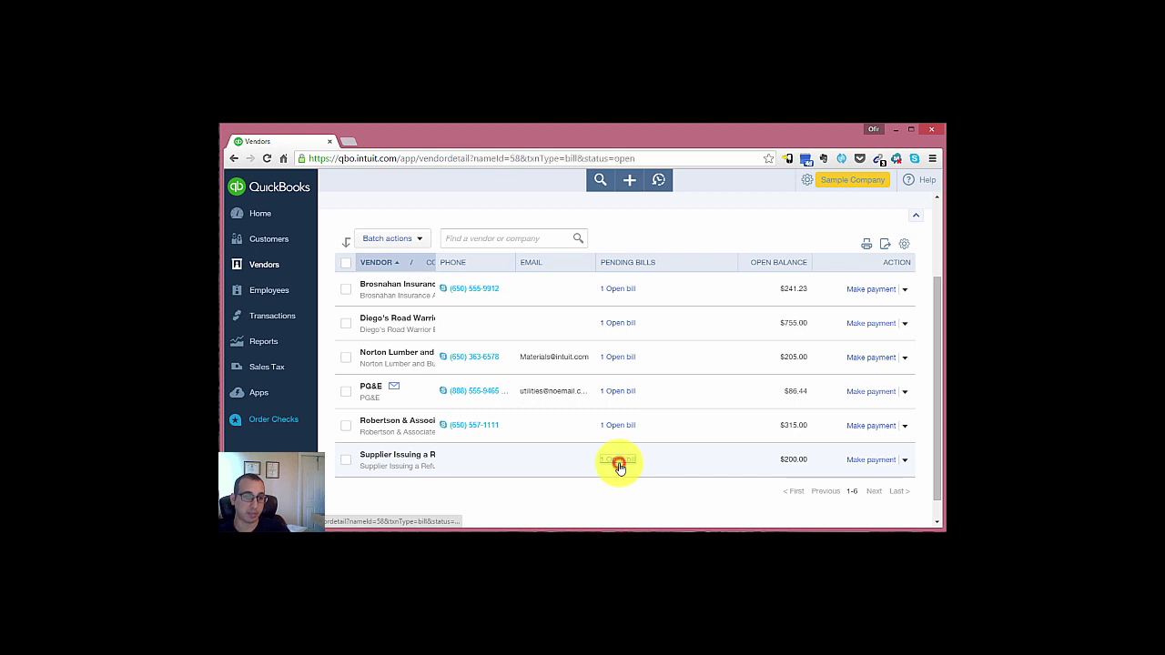
pyautogui.click(617, 462)
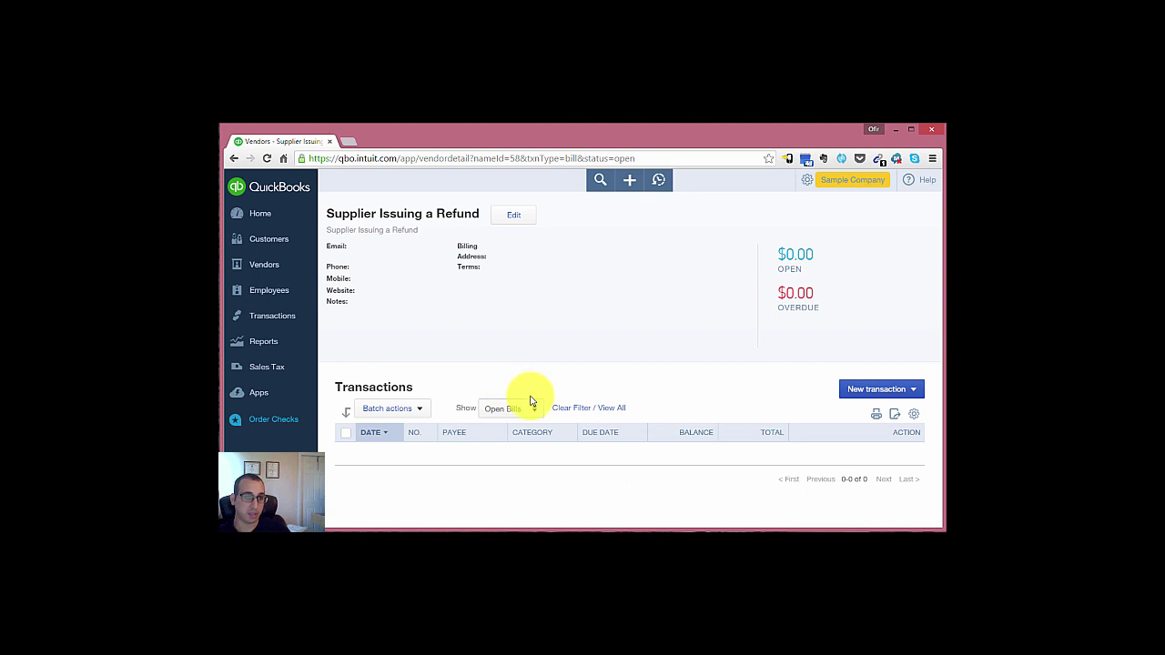
pyautogui.click(626, 185)
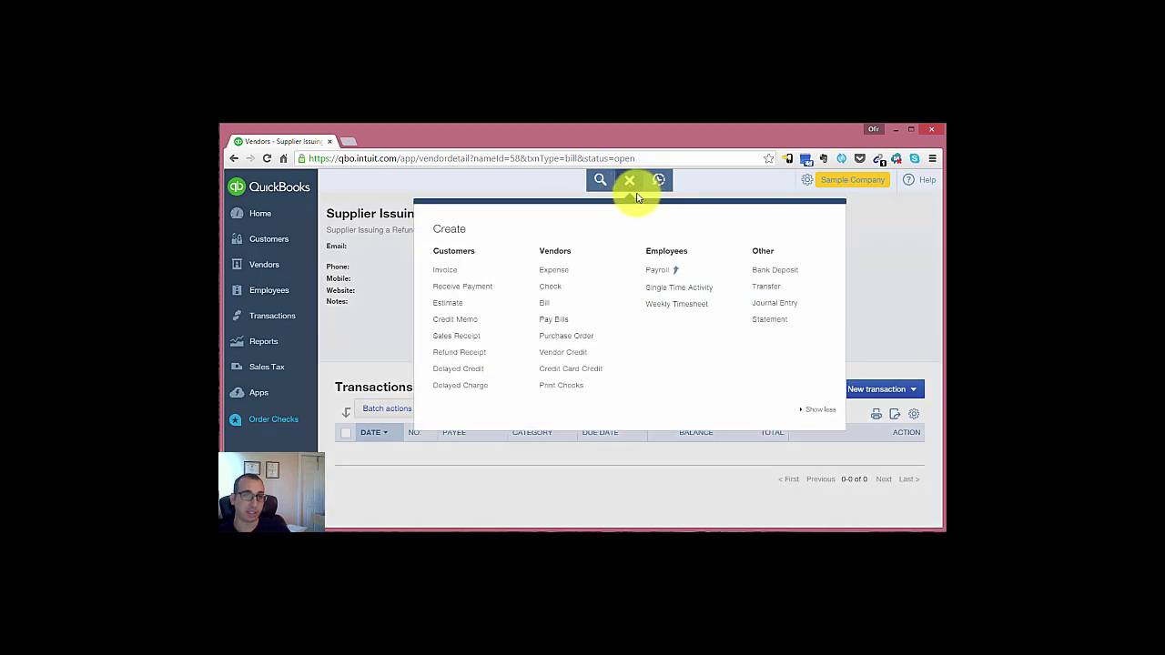
# - Pay Supplier Issuing a Refund's bill with the 200.00 credit and 0.00 payment, then save and close
pyautogui.click(546, 321)
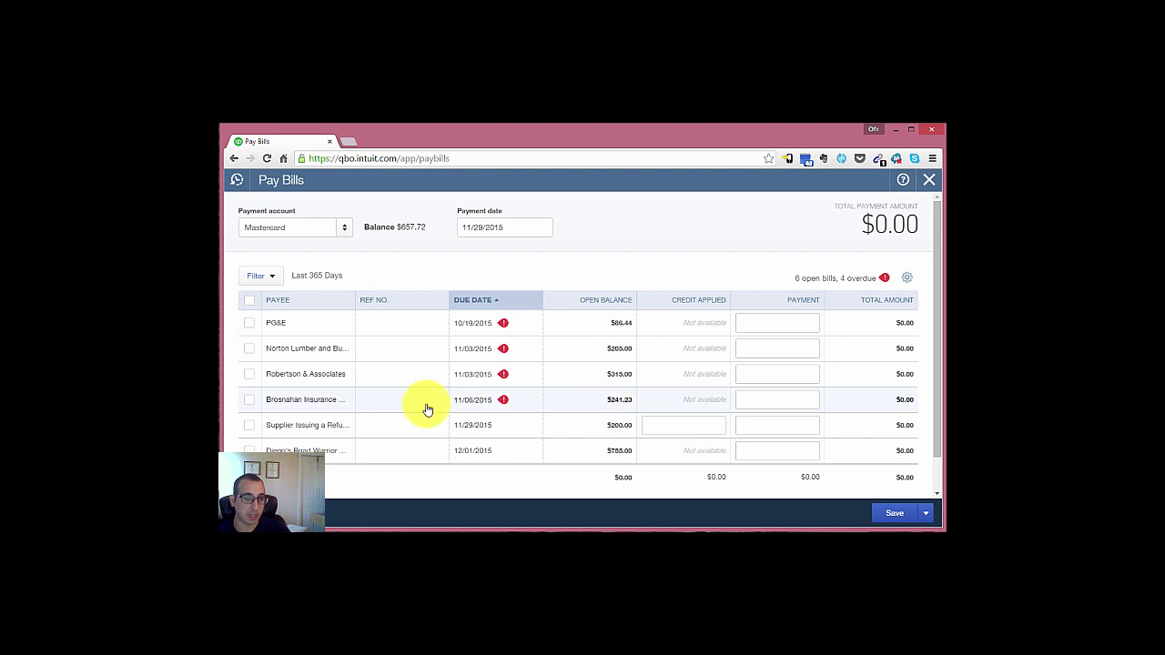
pyautogui.click(250, 426)
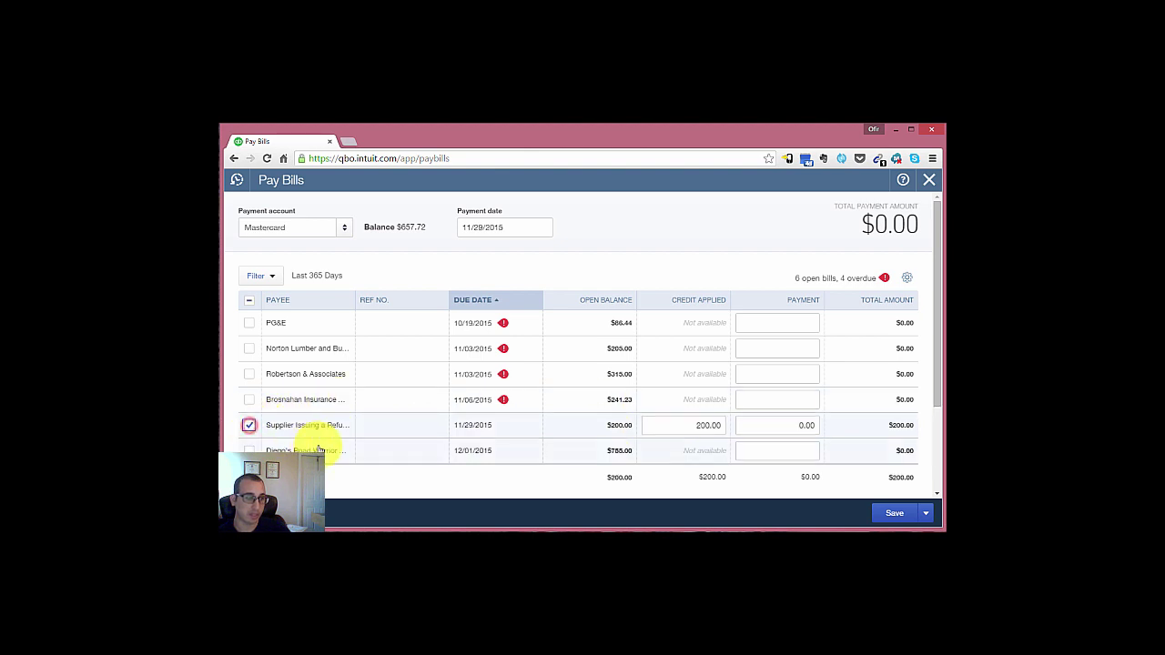
pyautogui.click(685, 428)
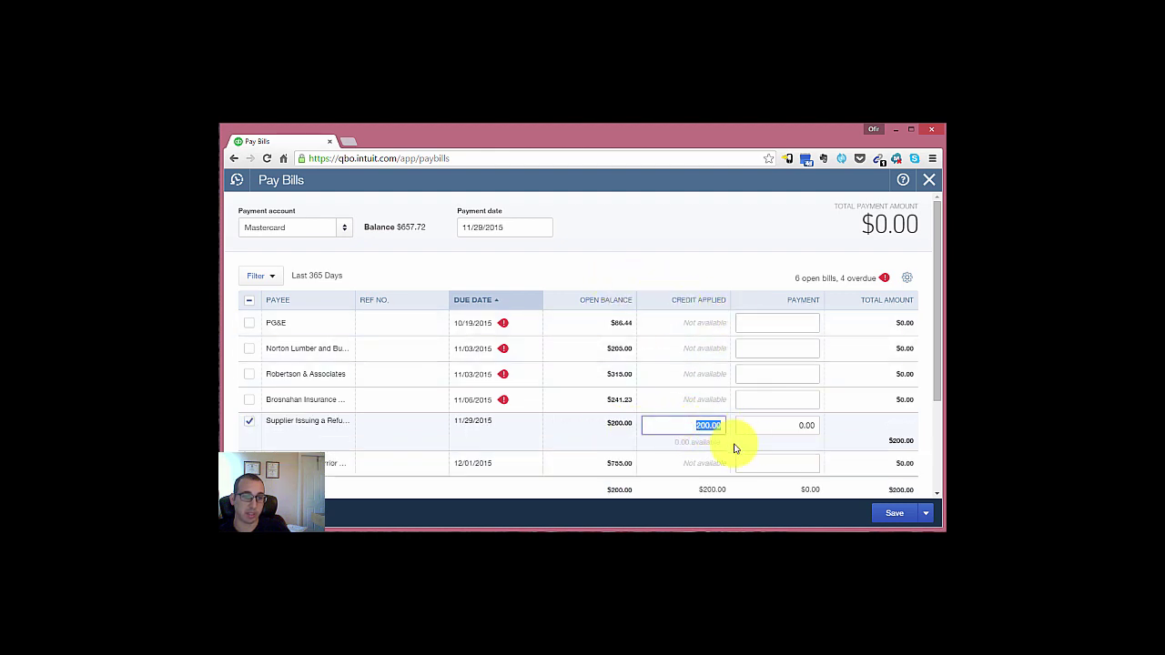
pyautogui.scroll(-2, 860, 436)
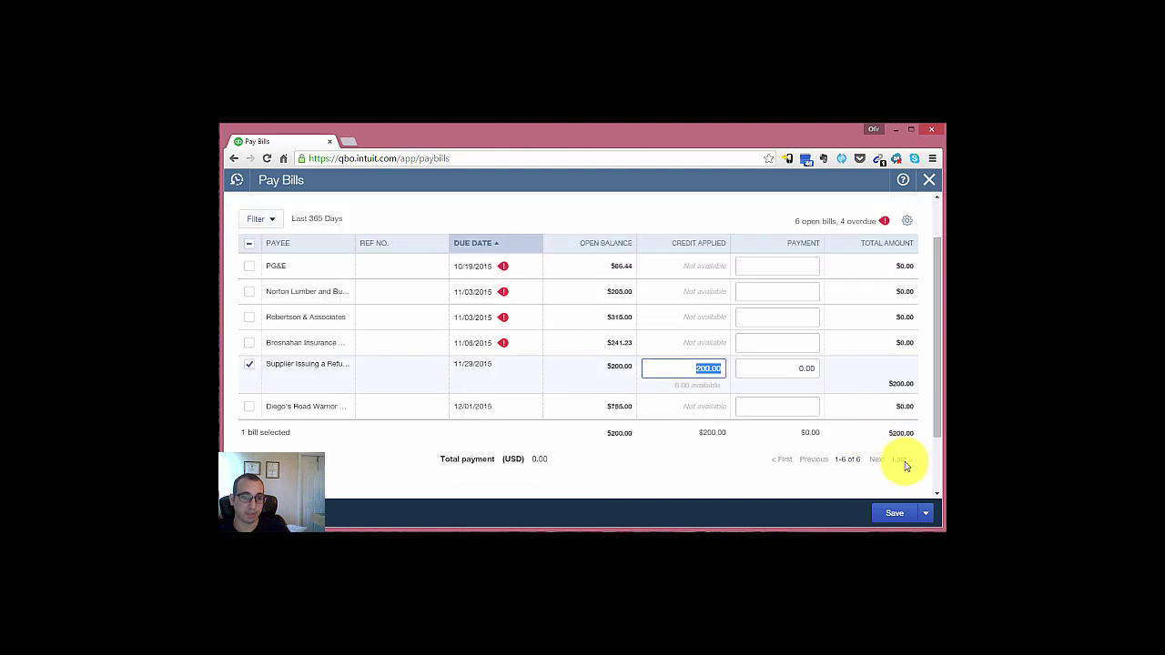
pyautogui.click(805, 369)
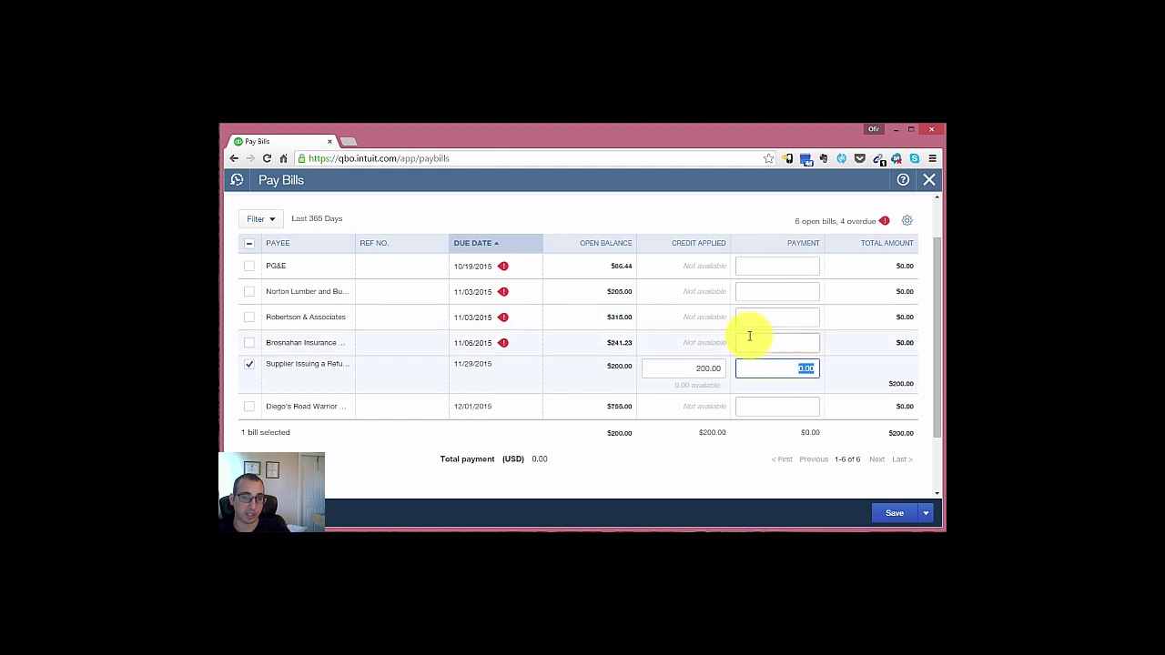
pyautogui.click(924, 516)
pyautogui.click(906, 492)
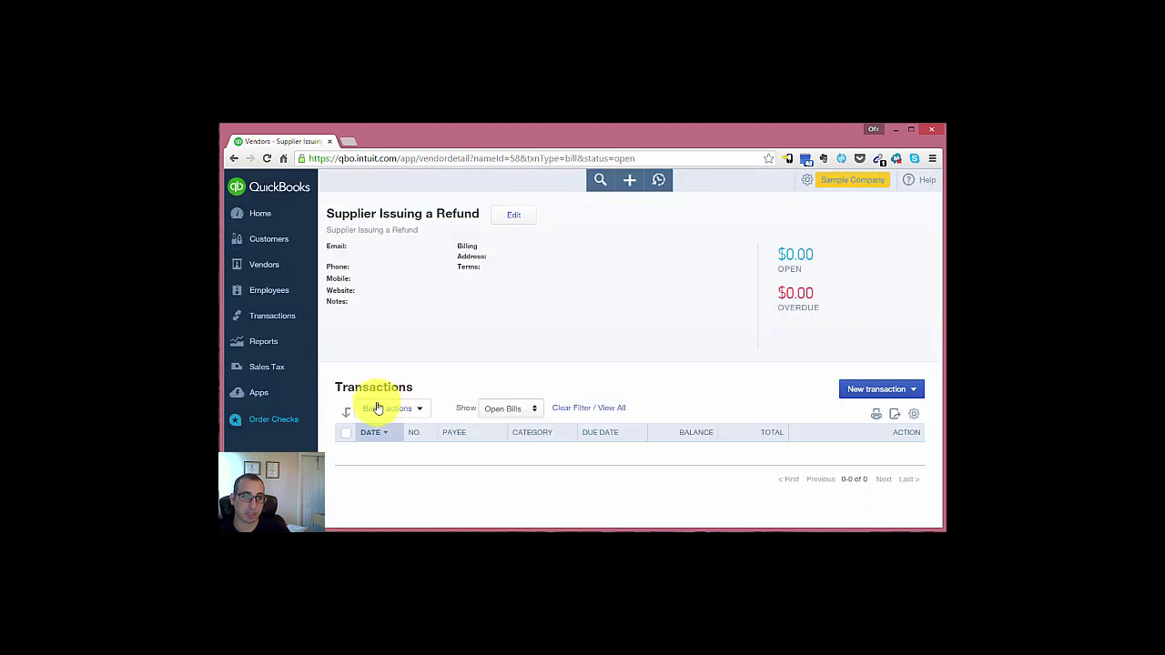
# - View all of the vendor's transactions, then filter the Vendors list to open bills
pyautogui.click(271, 265)
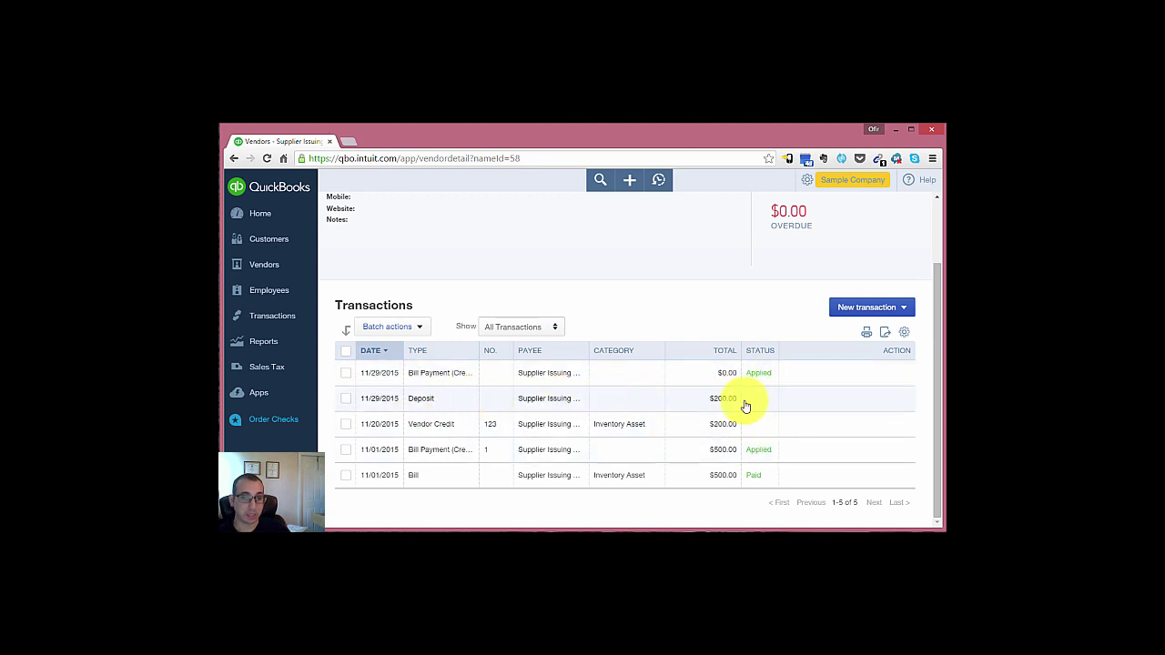
pyautogui.scroll(2, 744, 407)
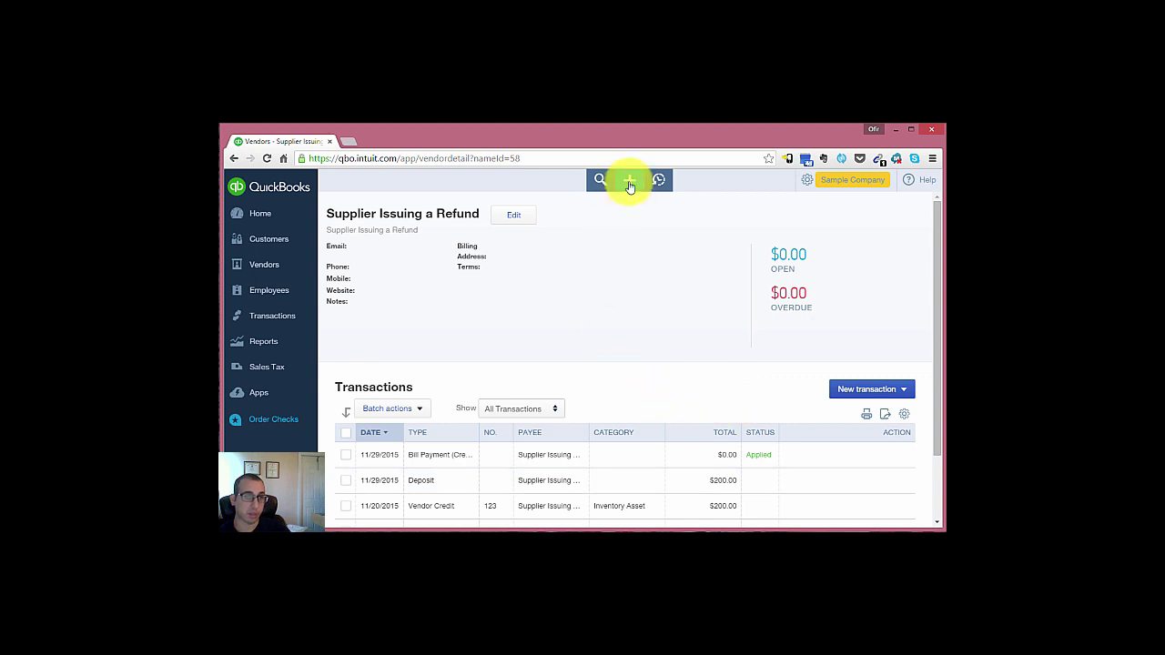
pyautogui.click(266, 263)
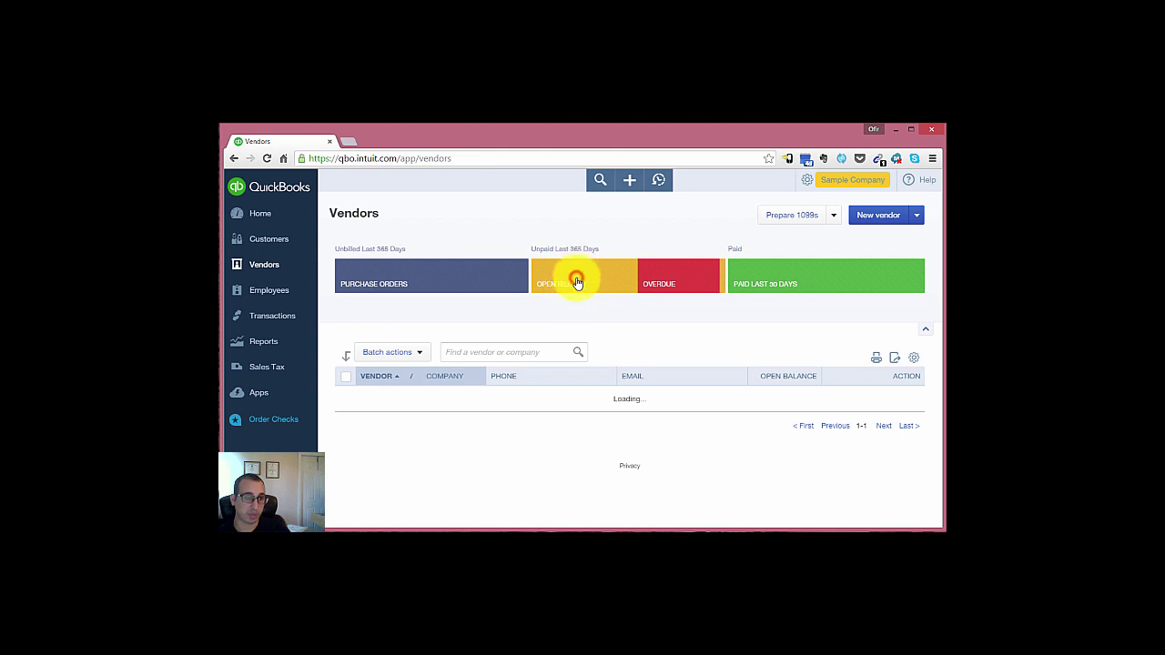
pyautogui.click(571, 283)
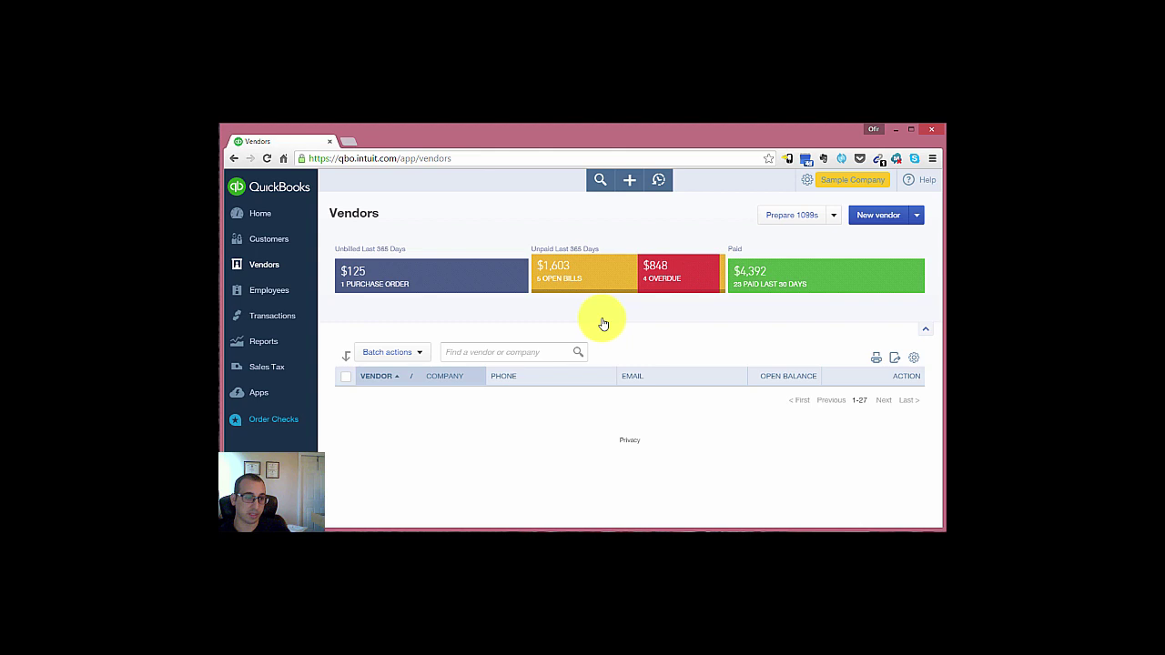
pyautogui.scroll(-2, 603, 294)
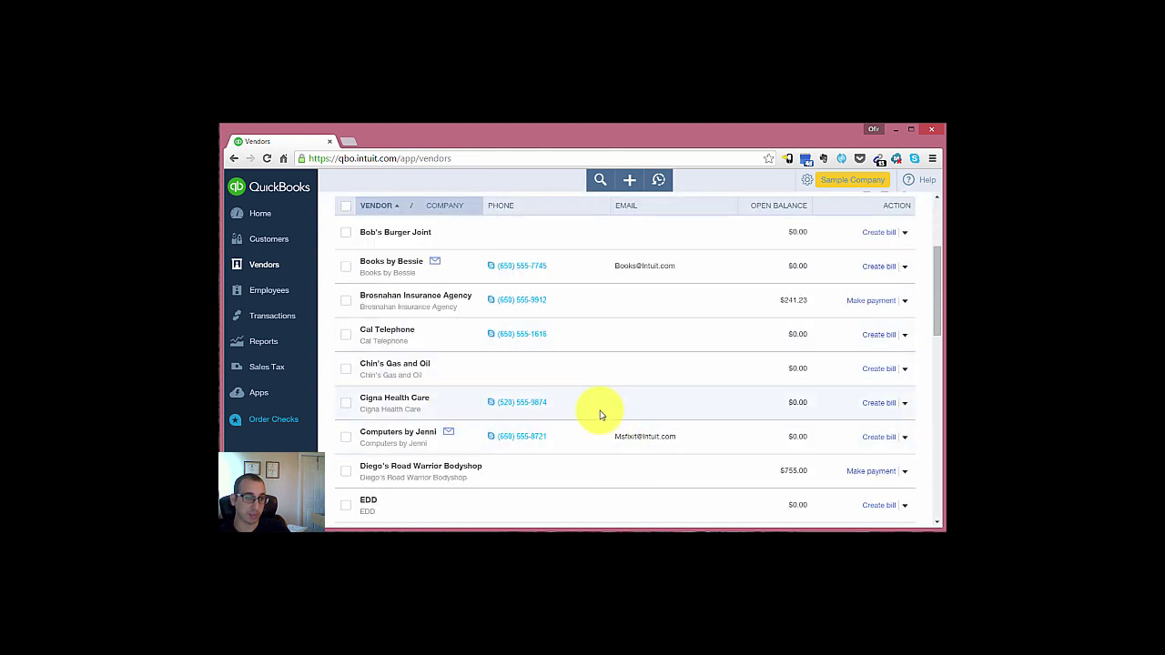
pyautogui.scroll(2, 583, 373)
pyautogui.click(575, 274)
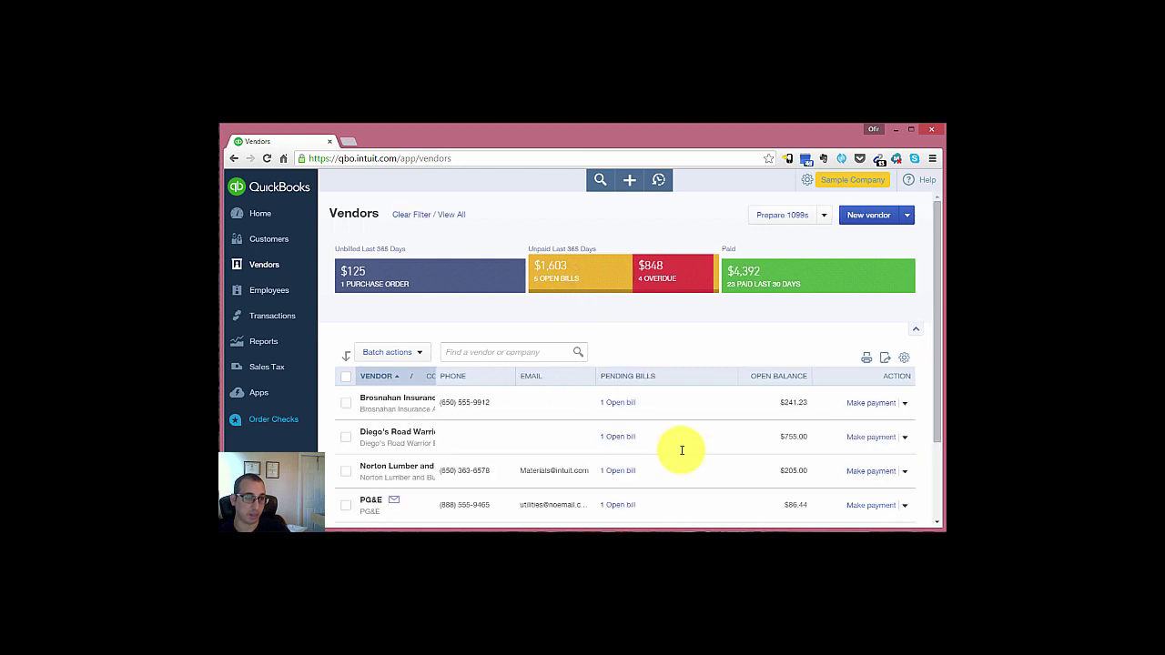
pyautogui.scroll(-1, 609, 414)
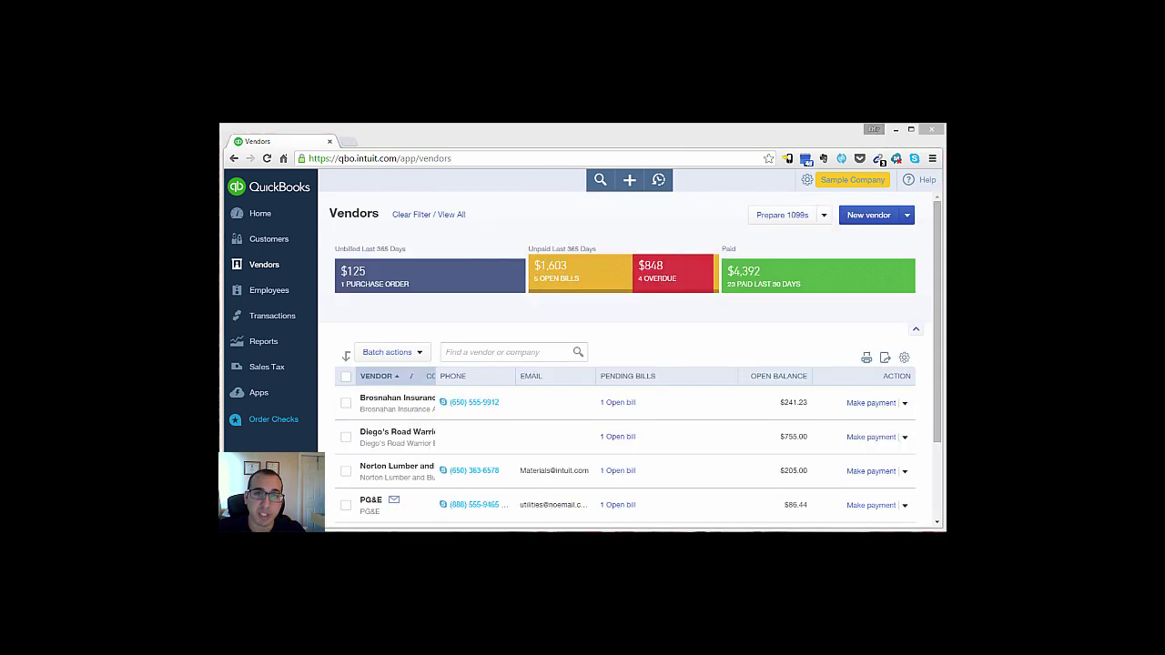